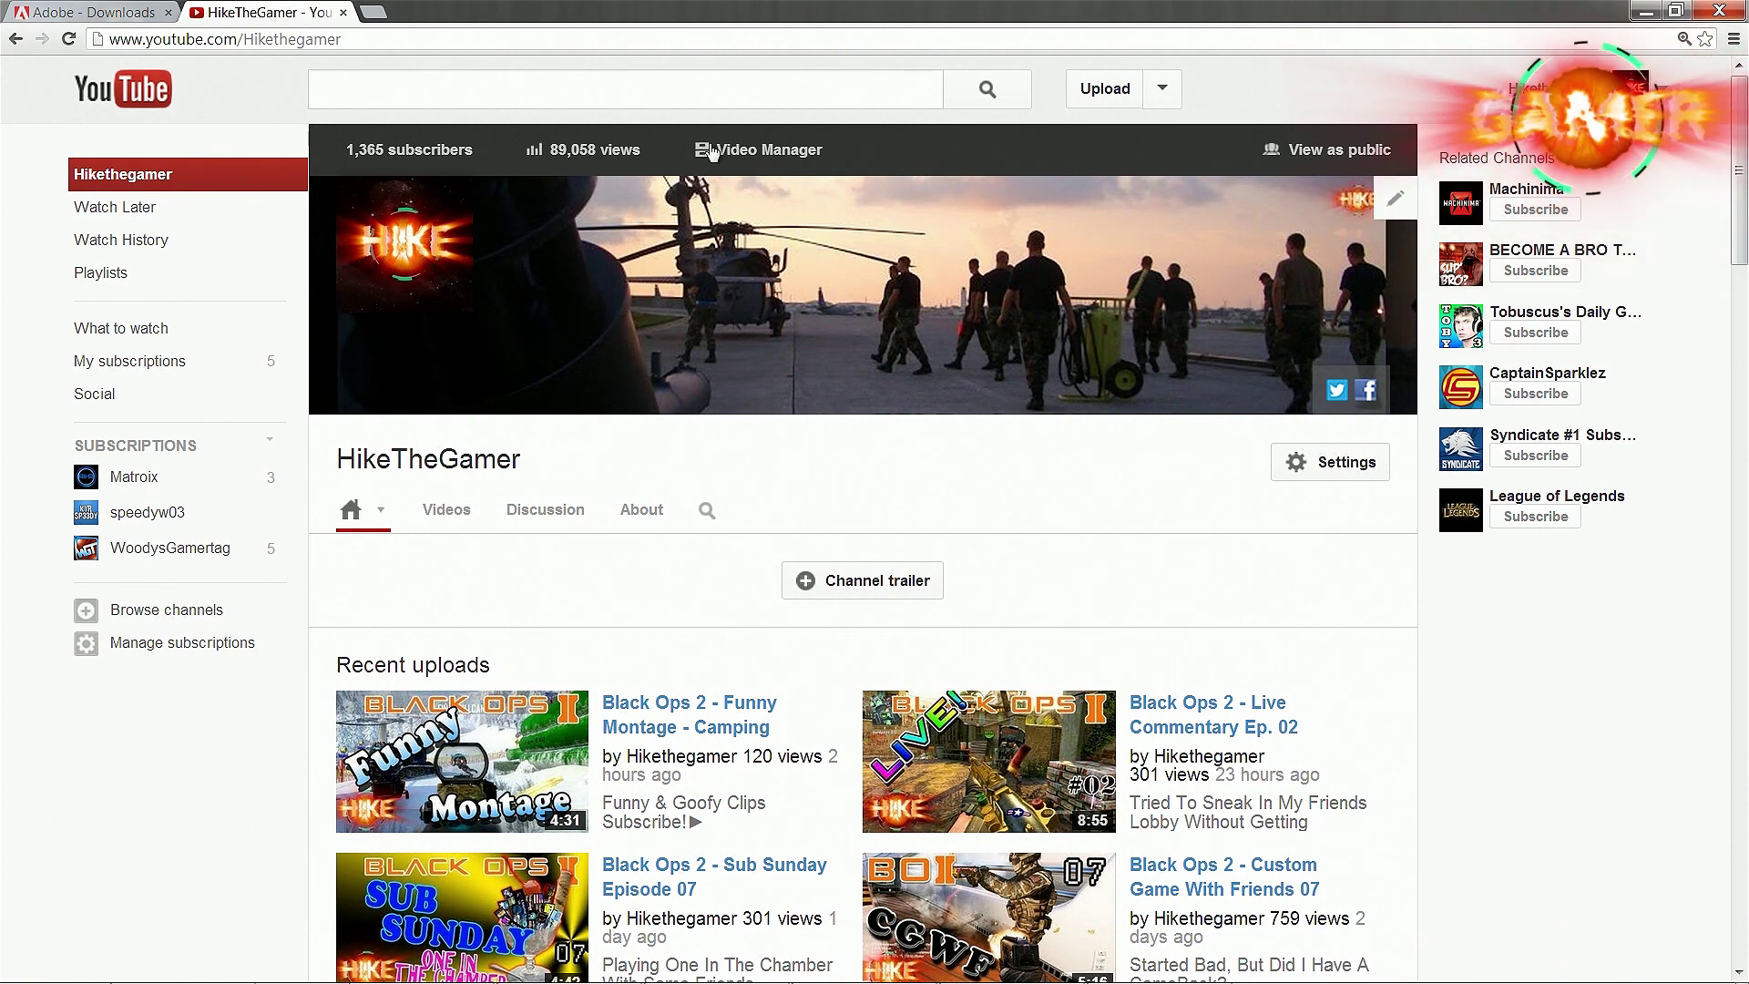
- Minimize the Chrome window showing the YouTube channel page to reveal the desktop
left_click(1640, 11)
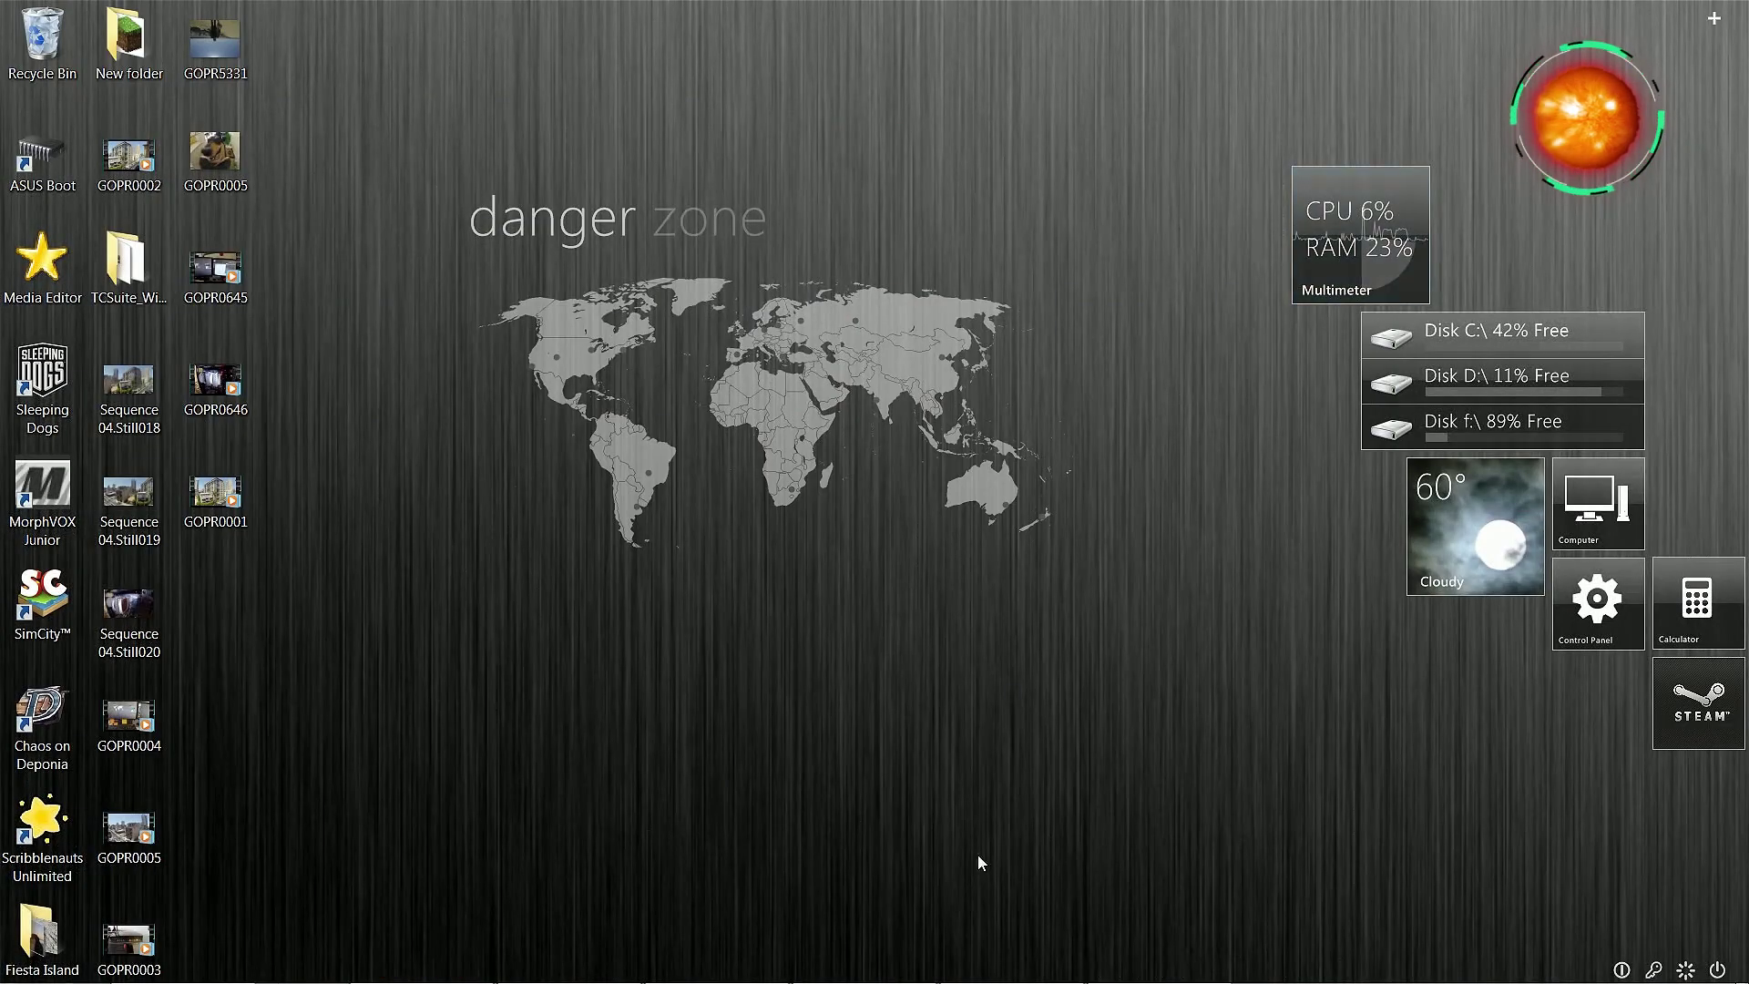
left_click(1011, 978)
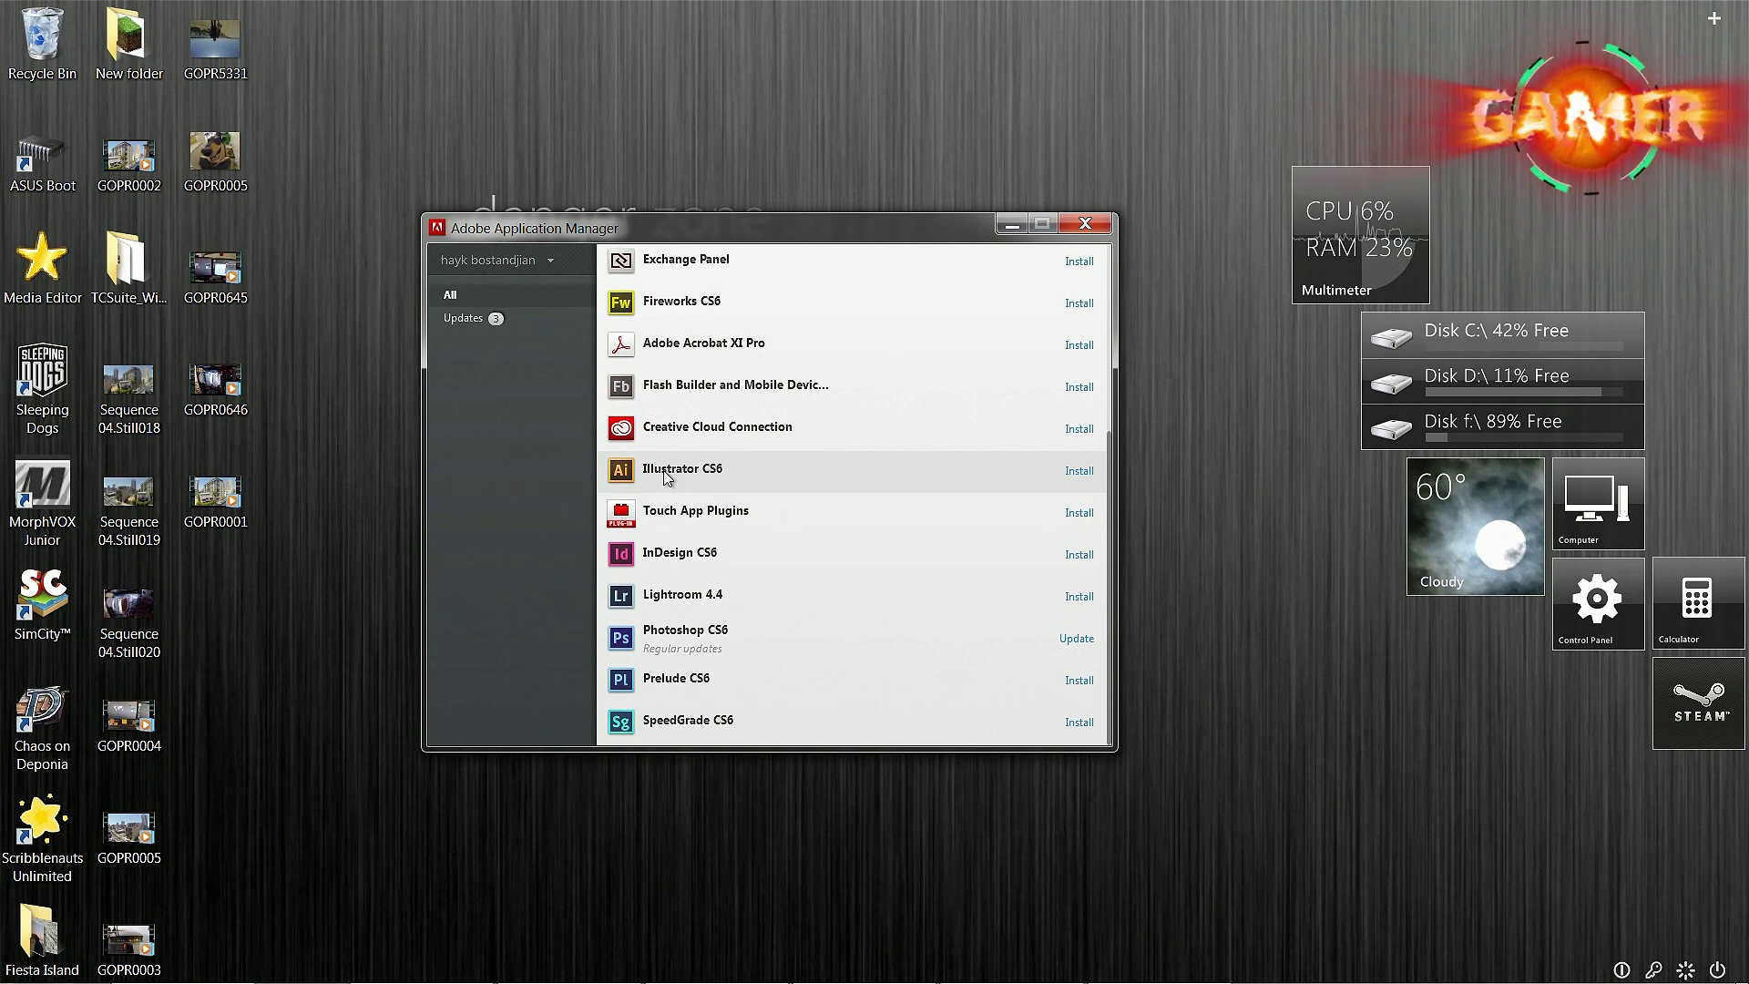
scroll(710, 485, "up", 3)
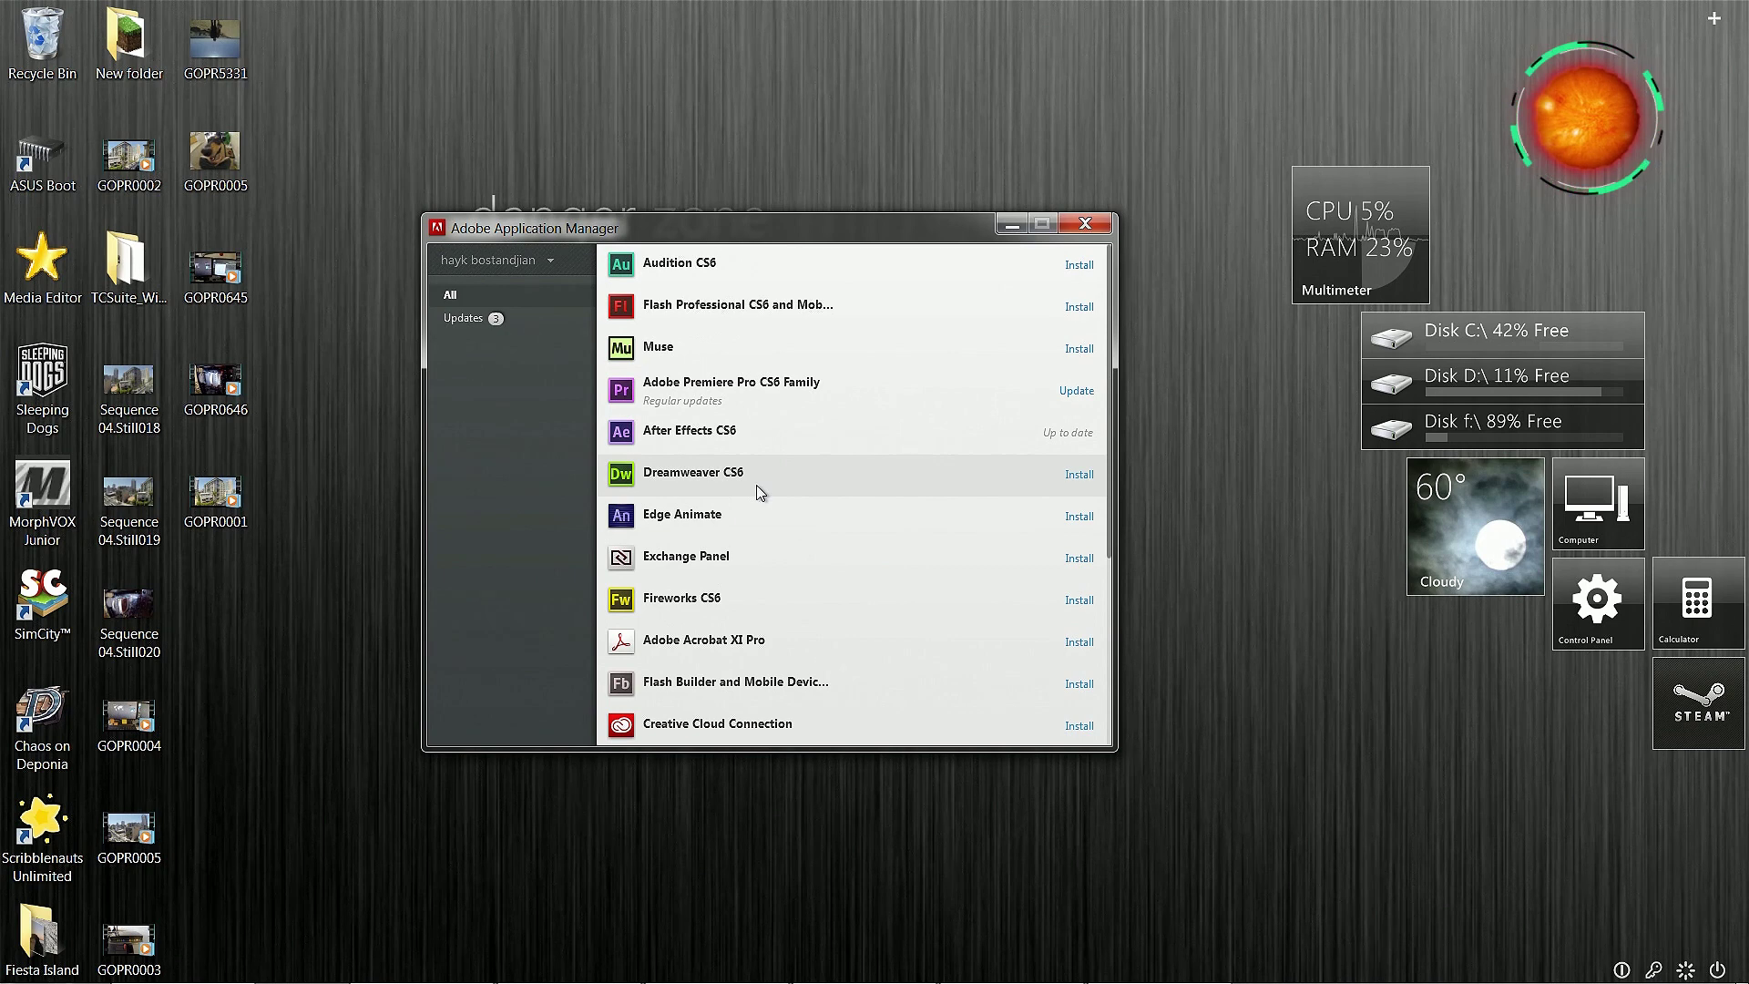
scroll(797, 487, "down", 3)
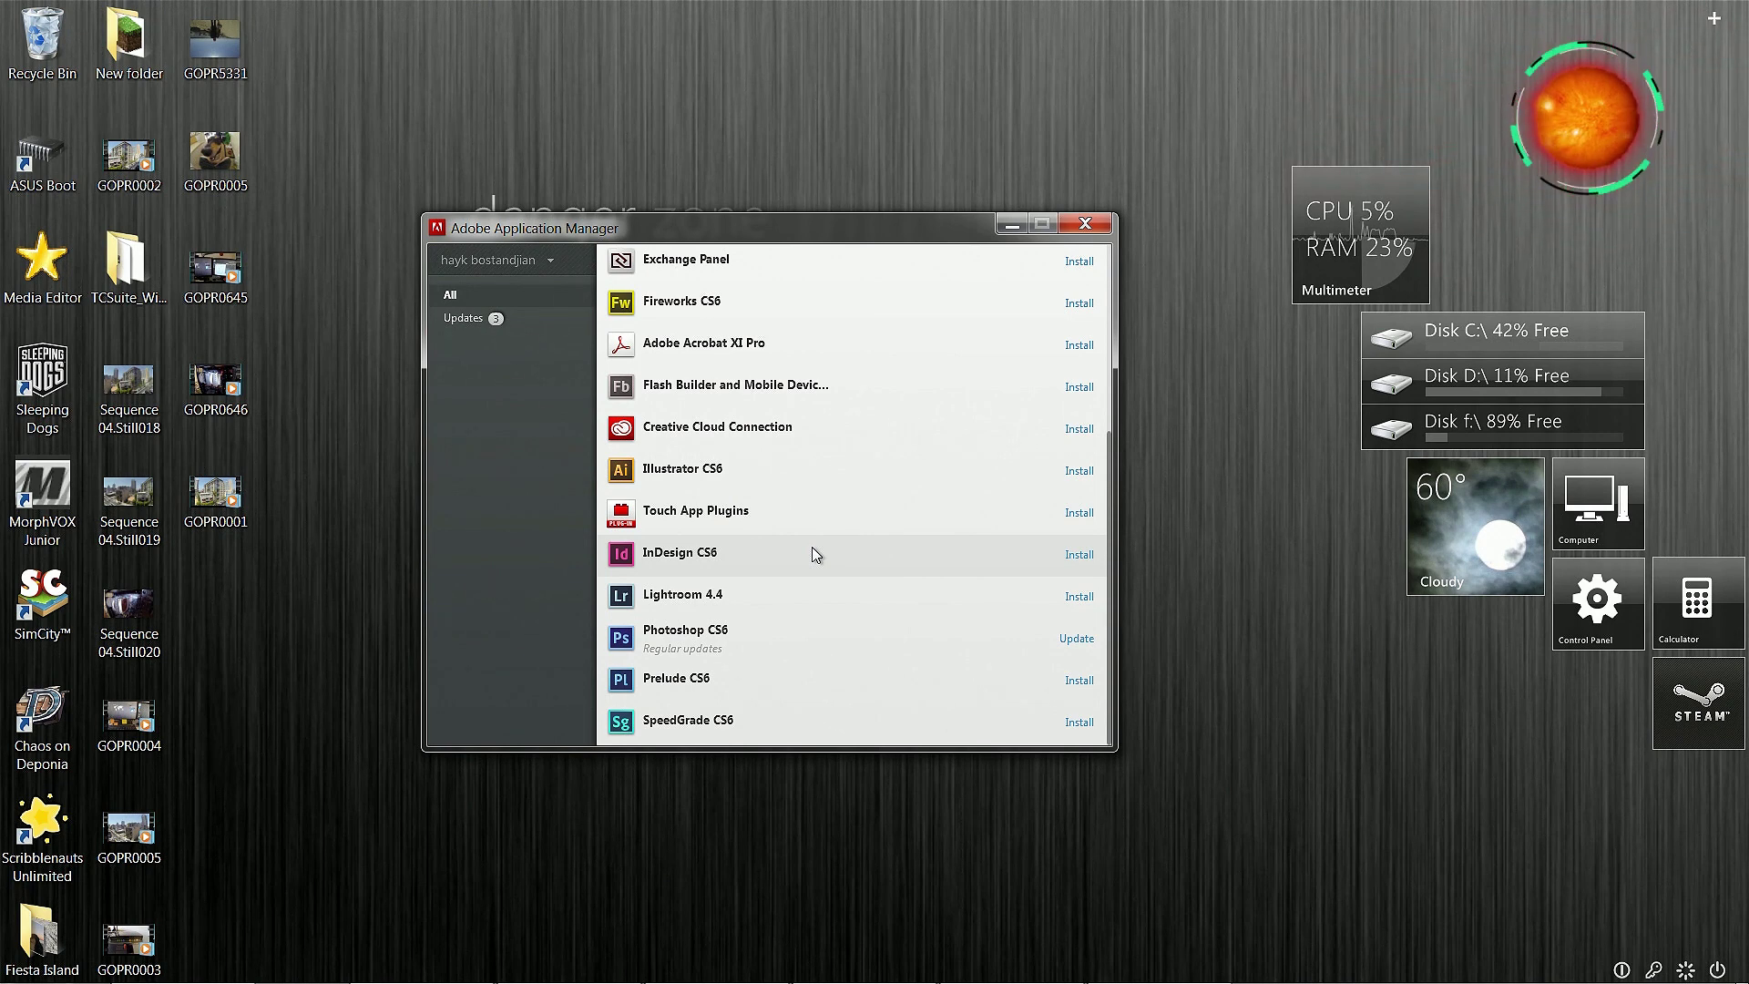
scroll(815, 555, "up", 3)
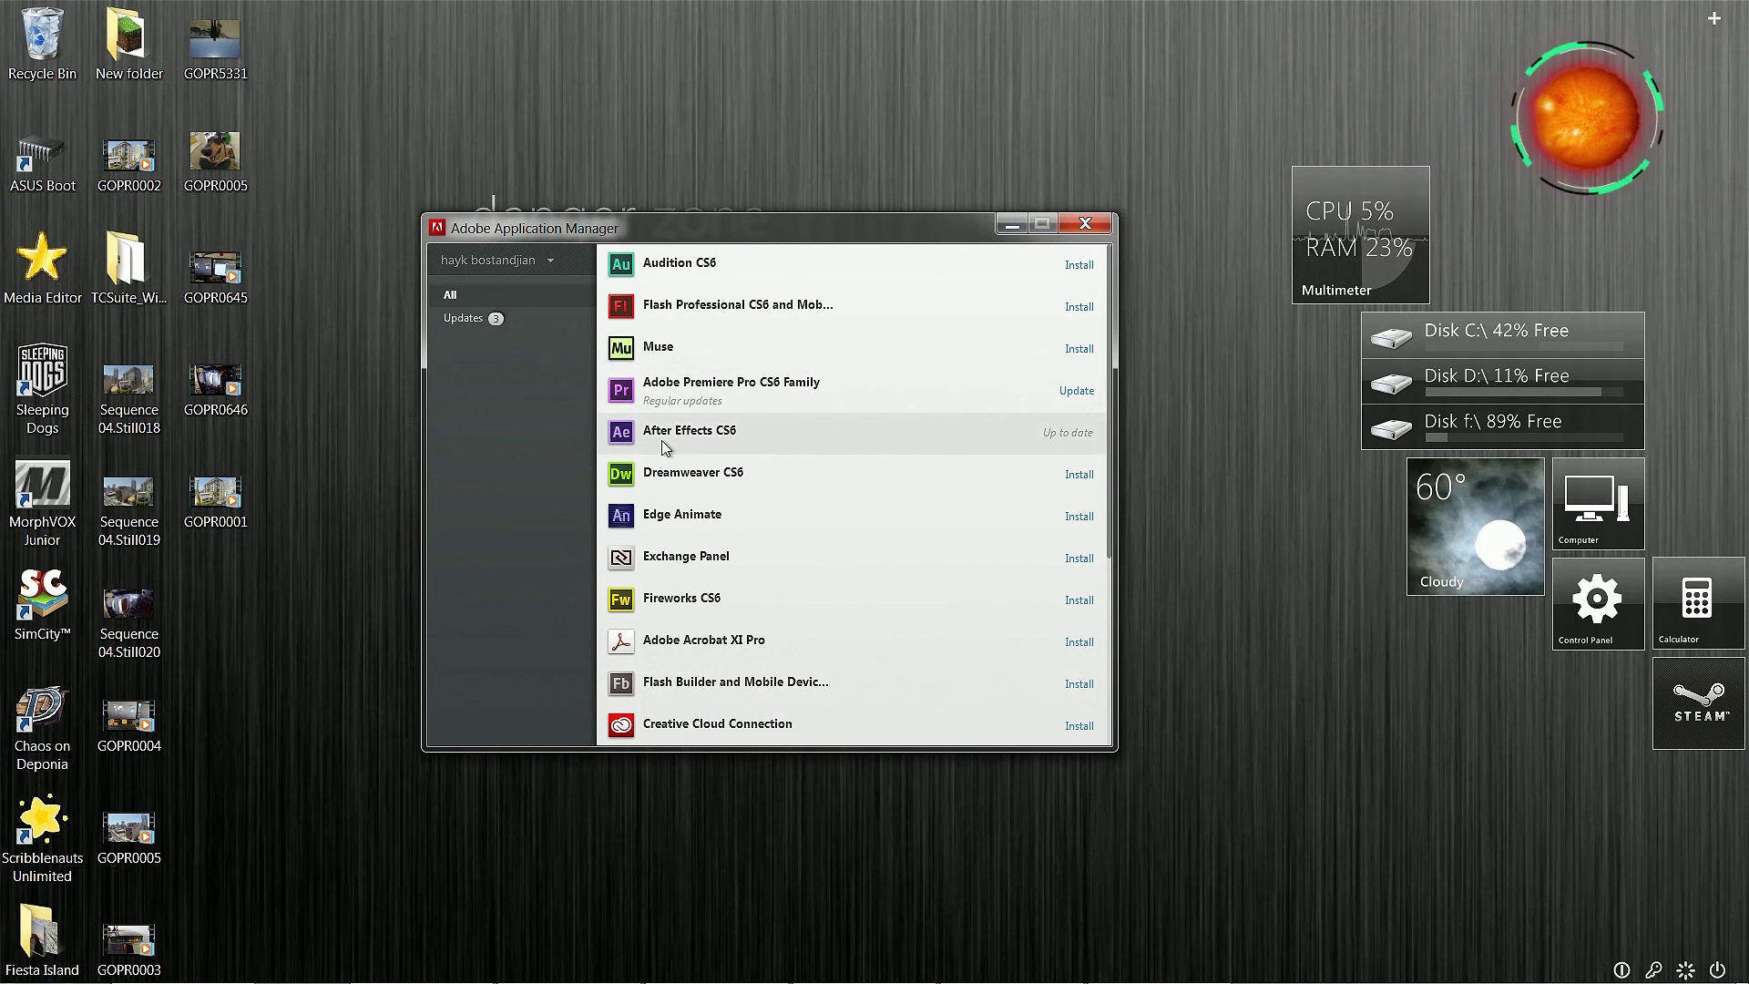
scroll(825, 455, "down", 3)
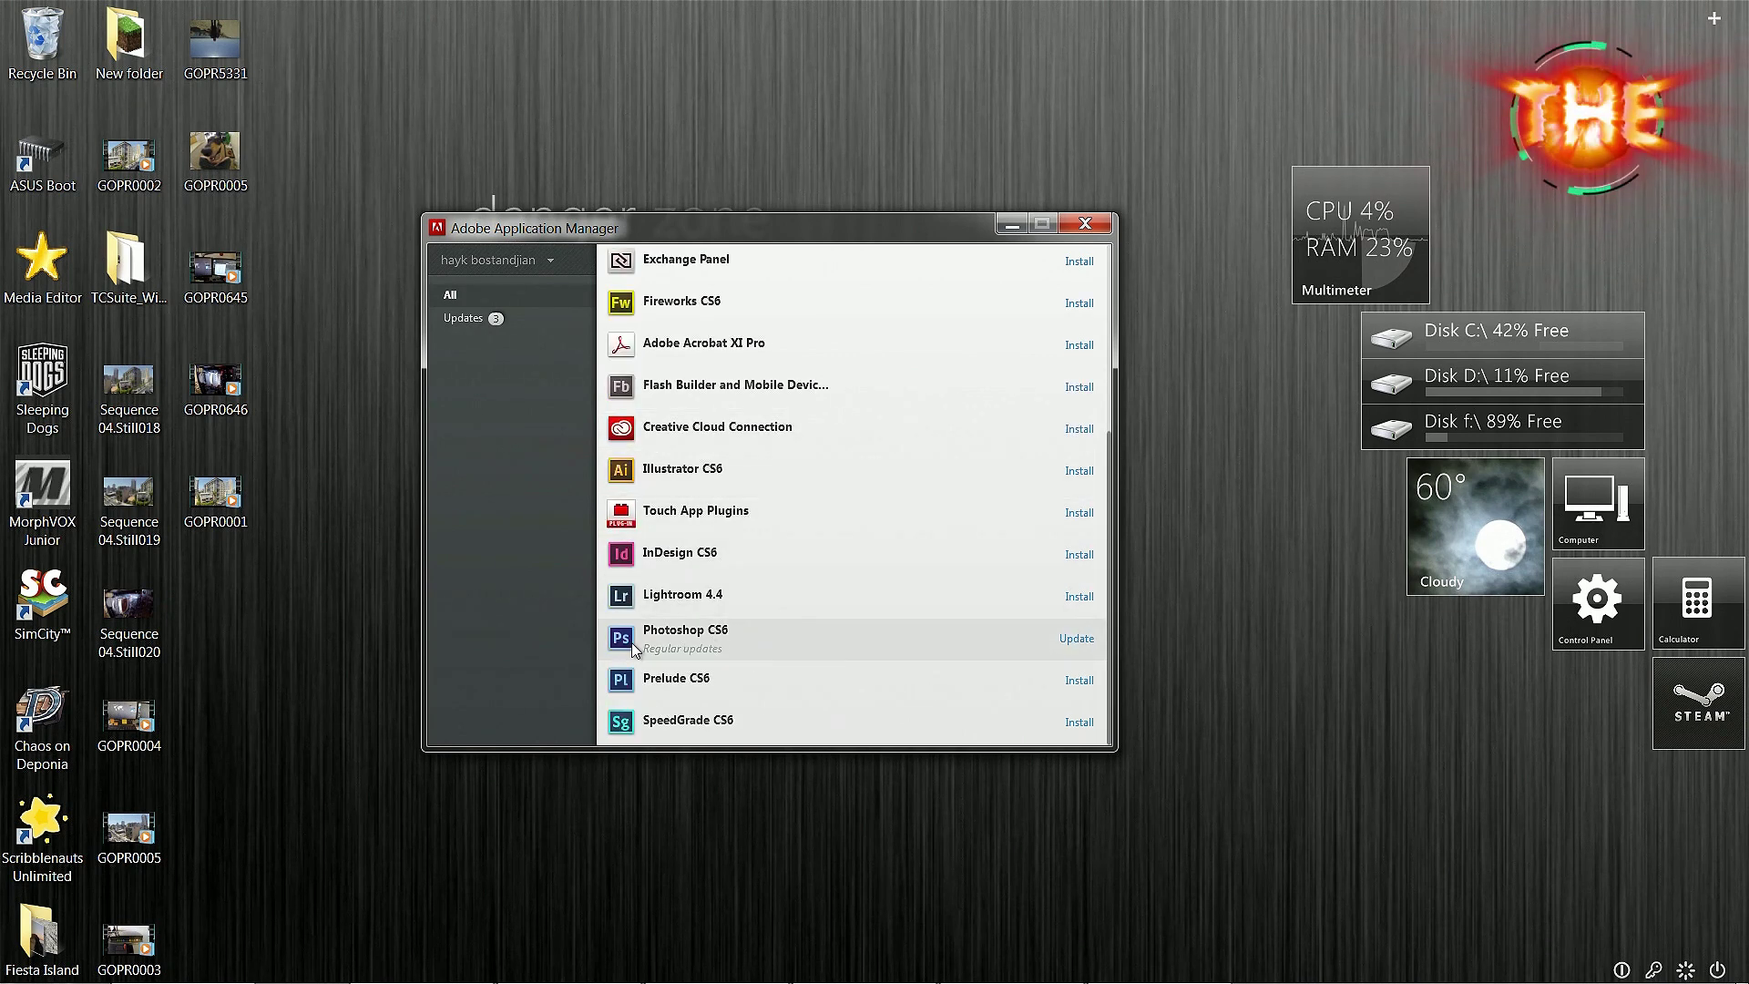
scroll(742, 648, "up", 3)
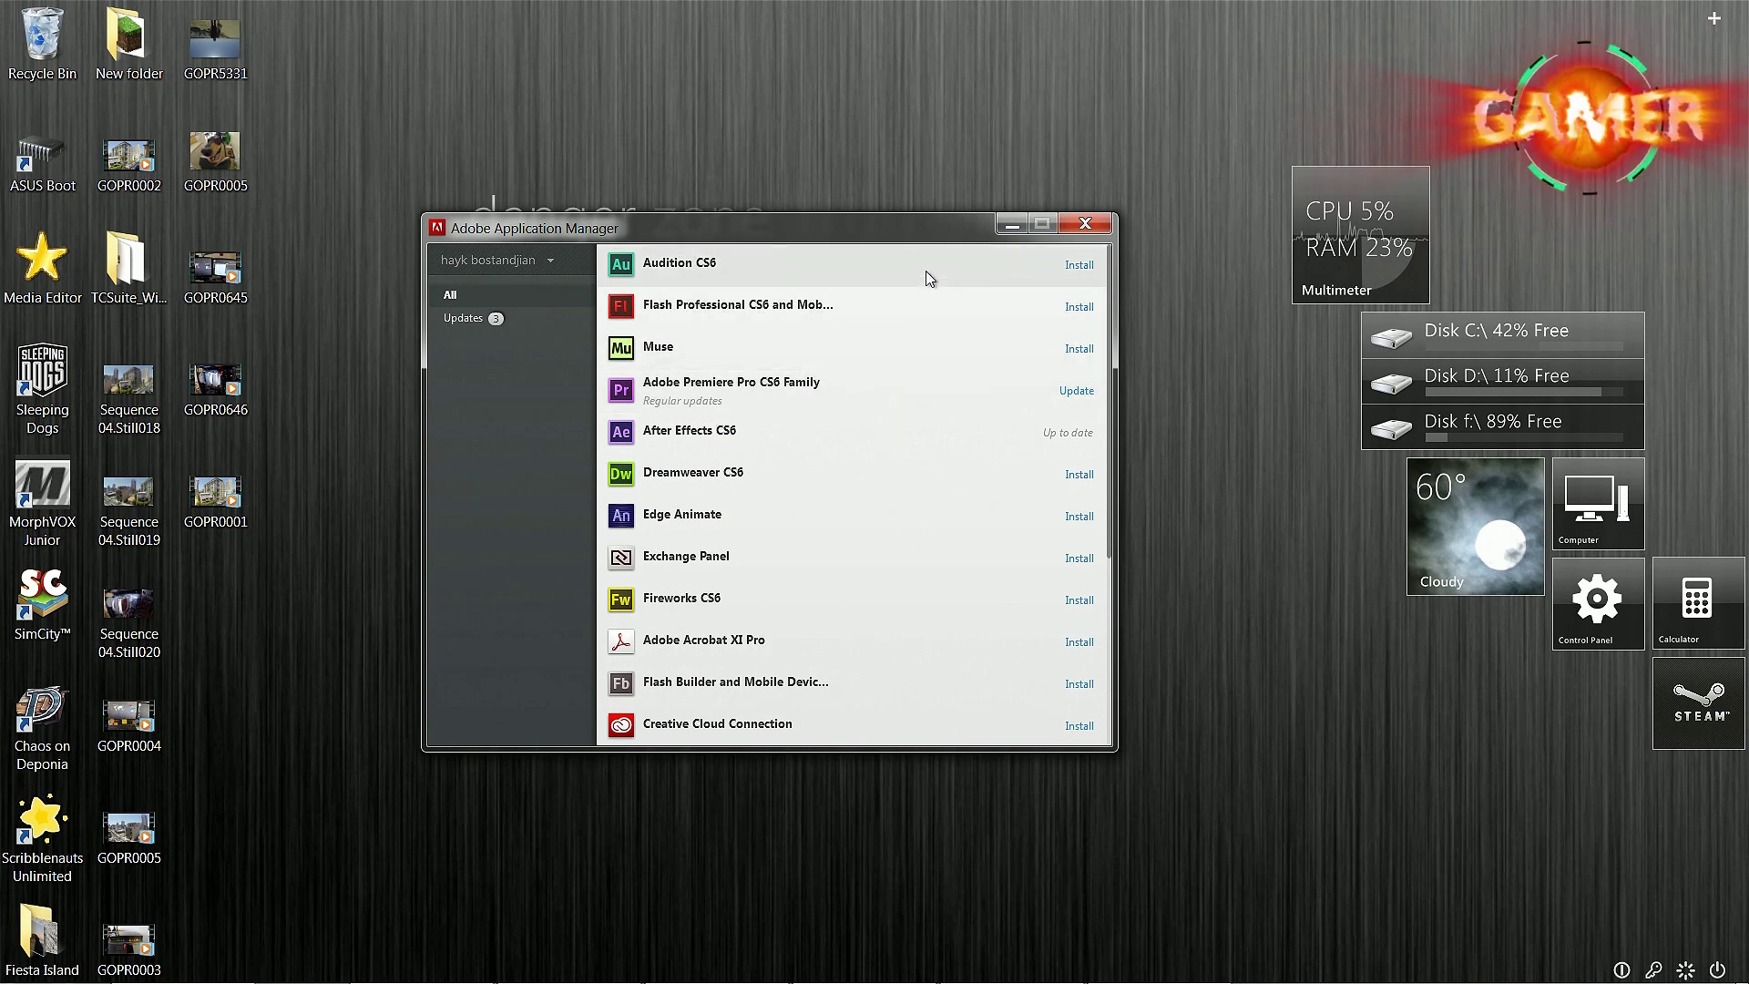
scroll(890, 638, "down", 3)
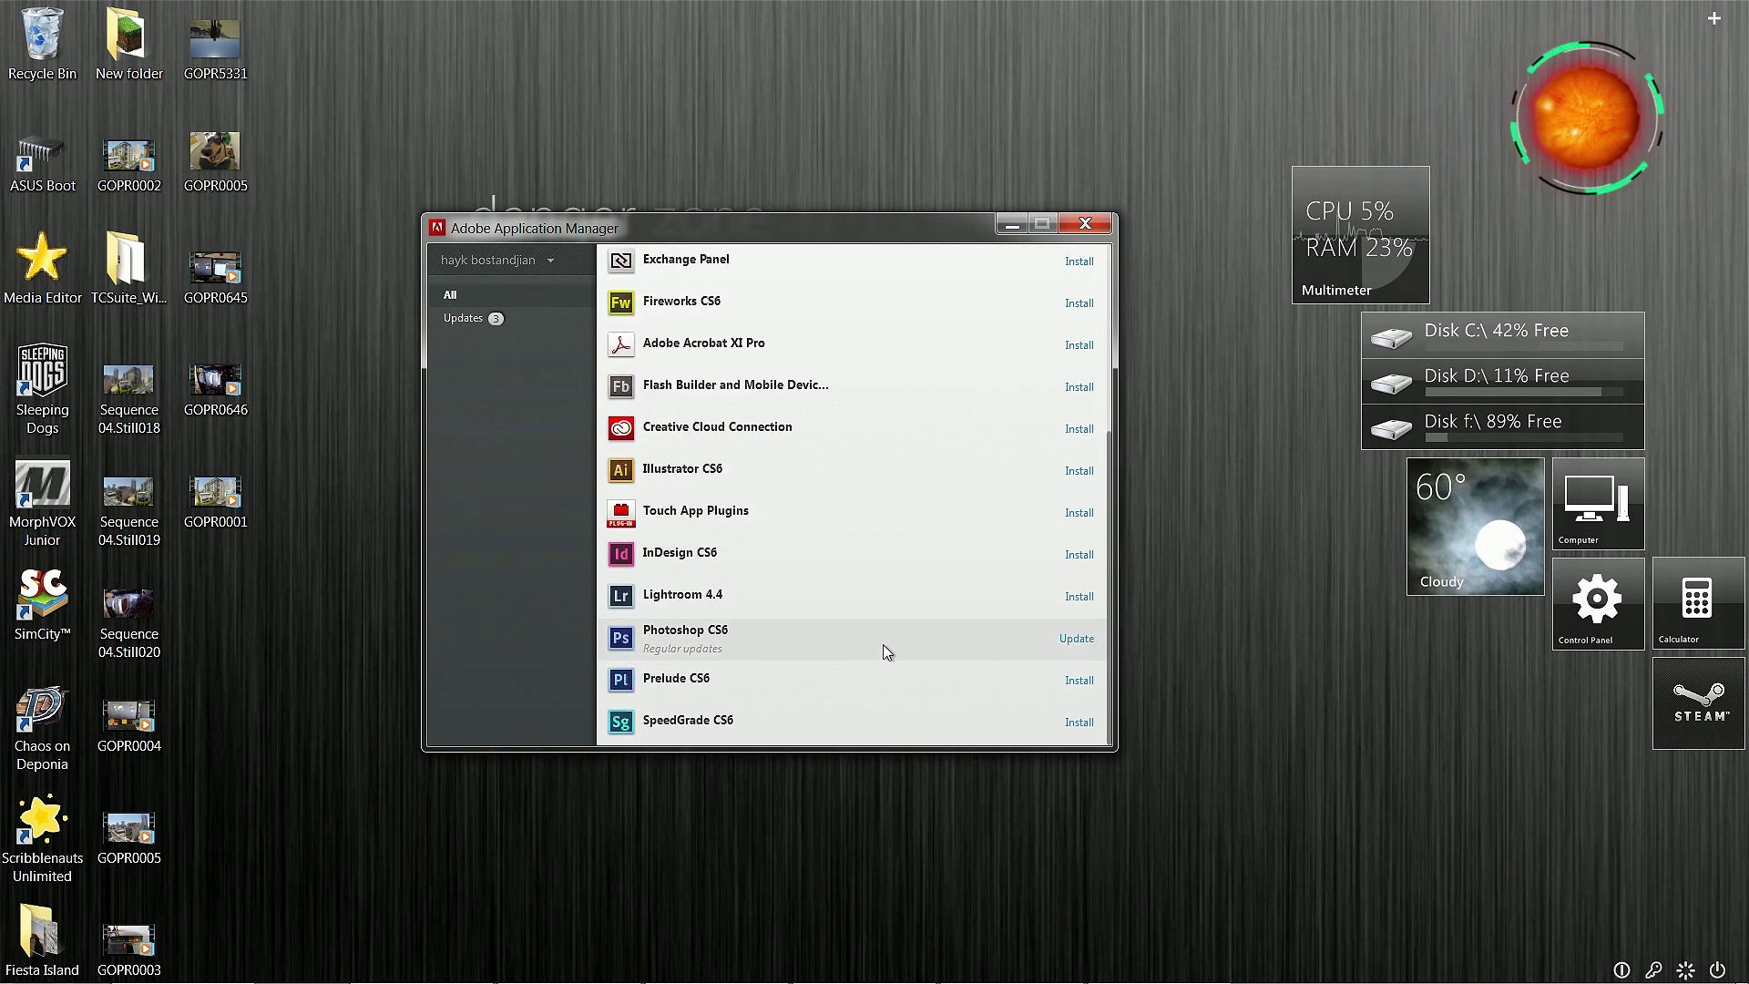
scroll(885, 666, "up", 3)
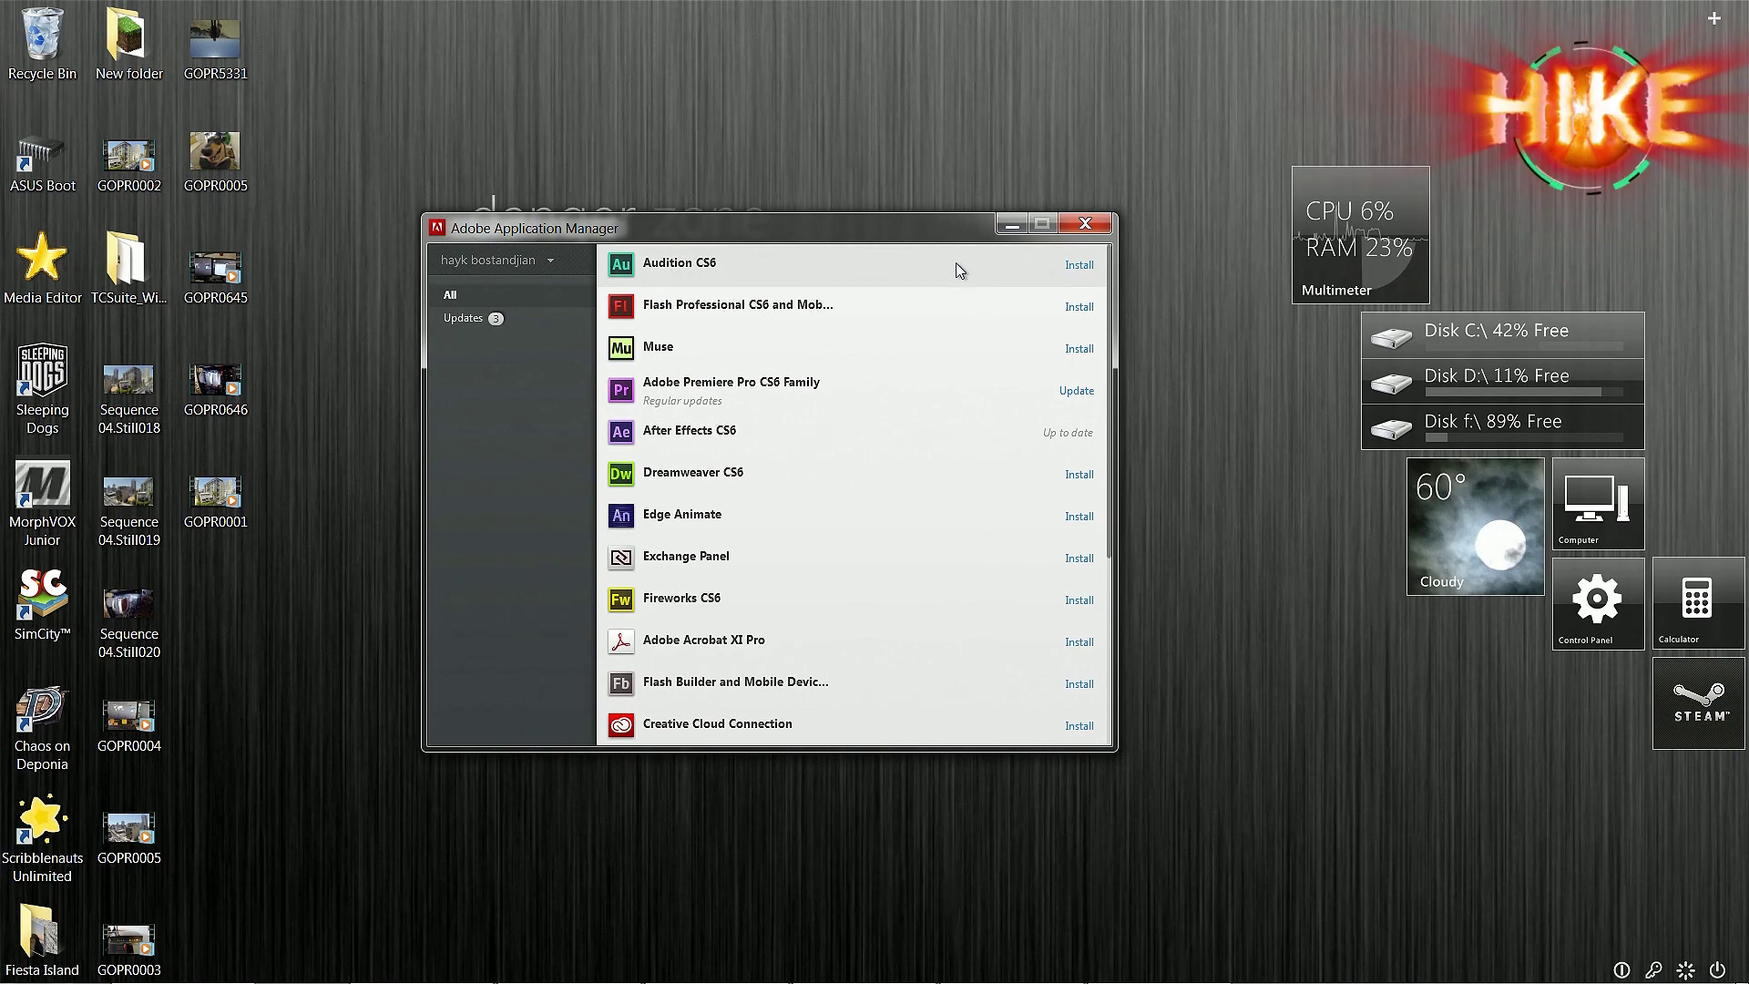
left_click(1003, 231)
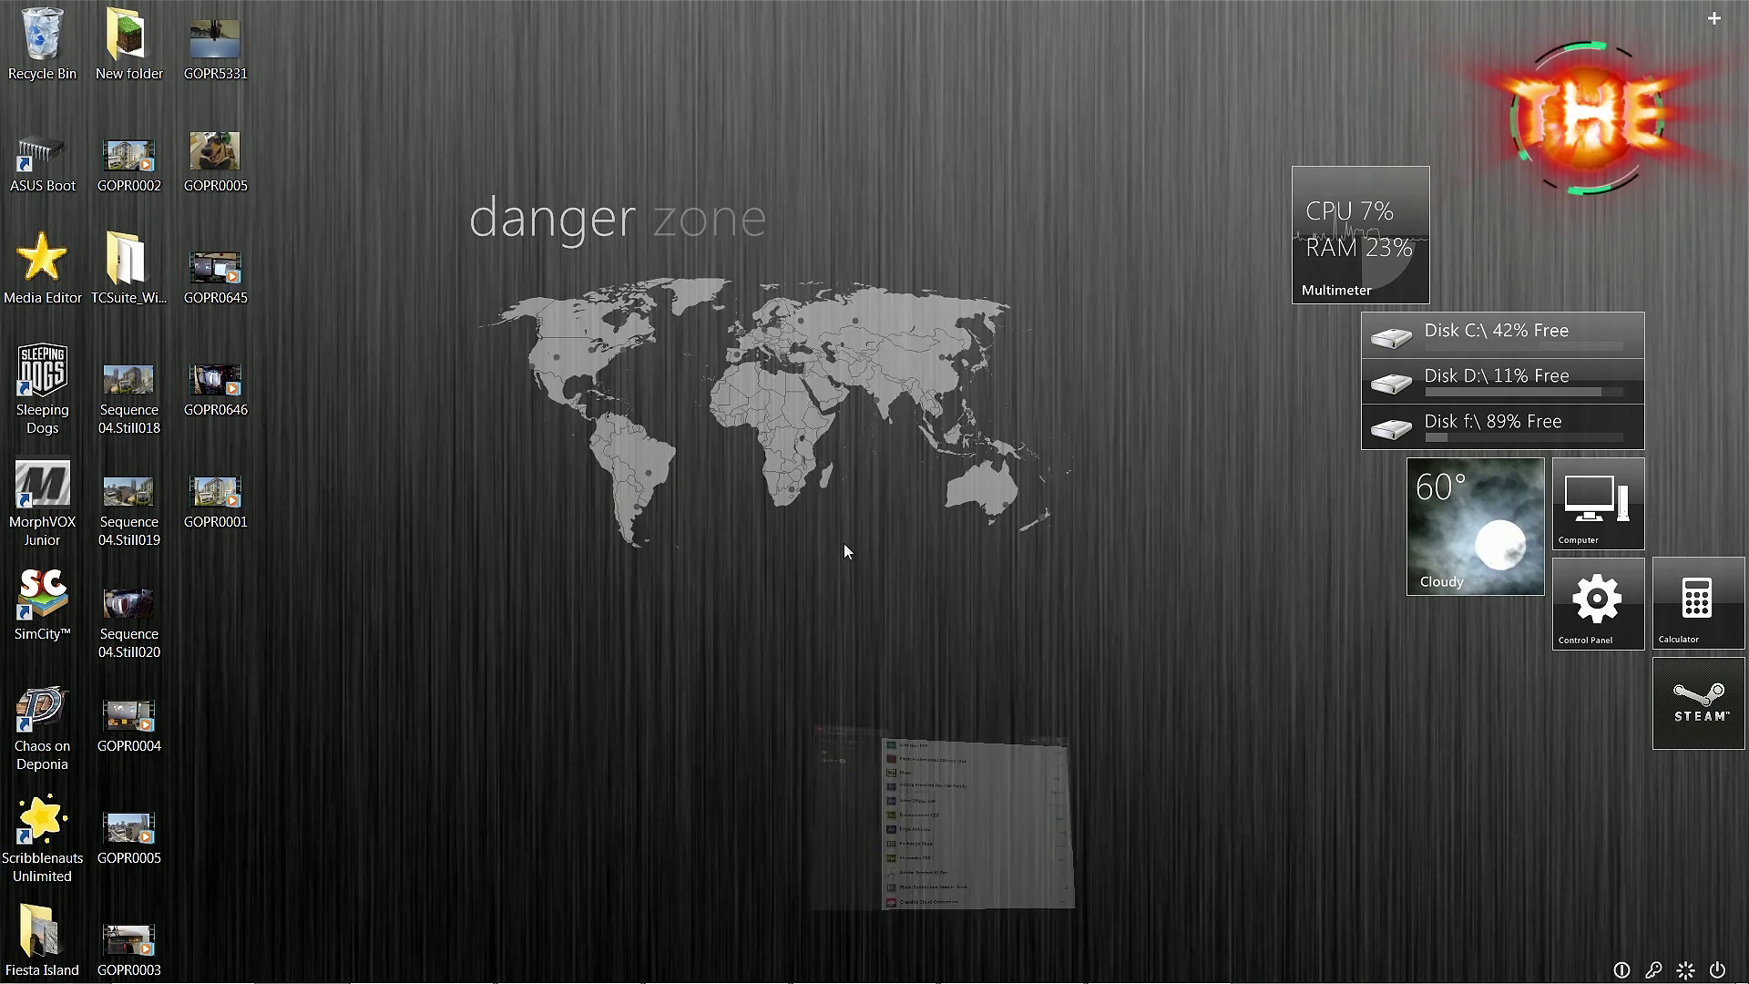
- Look at the Adobe - Downloads page in Chrome, then bring Adobe Application Manager back up
left_click(420, 968)
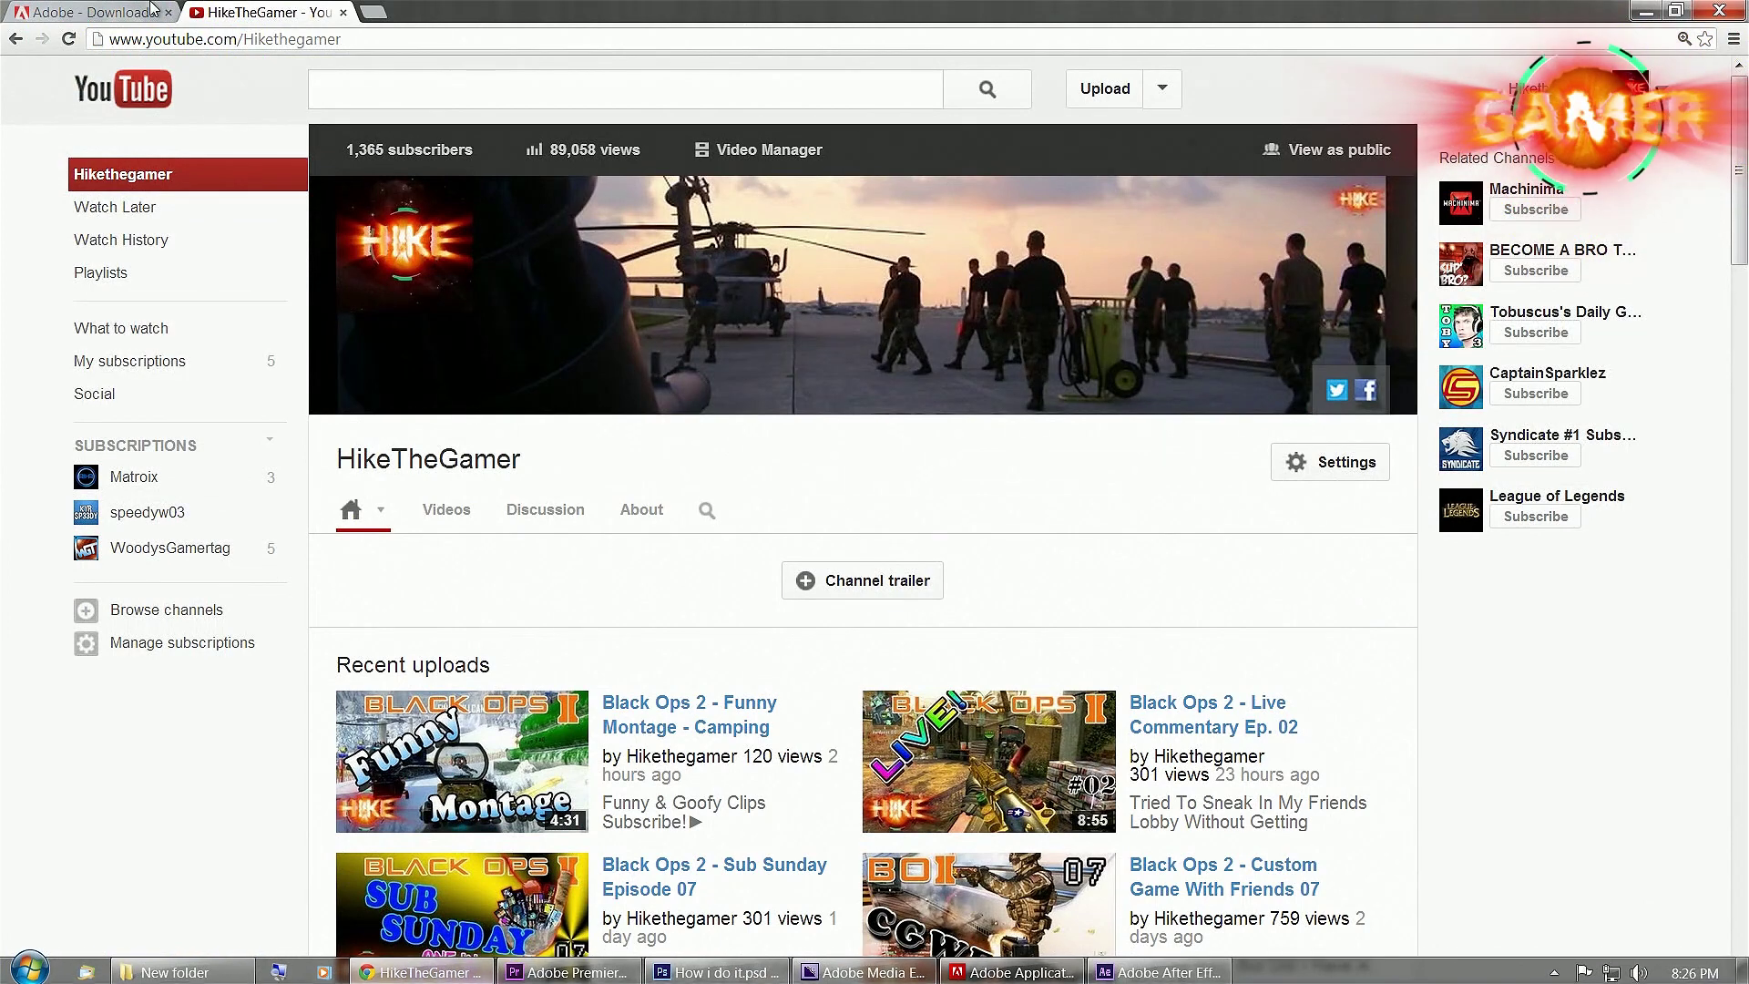
left_click(91, 12)
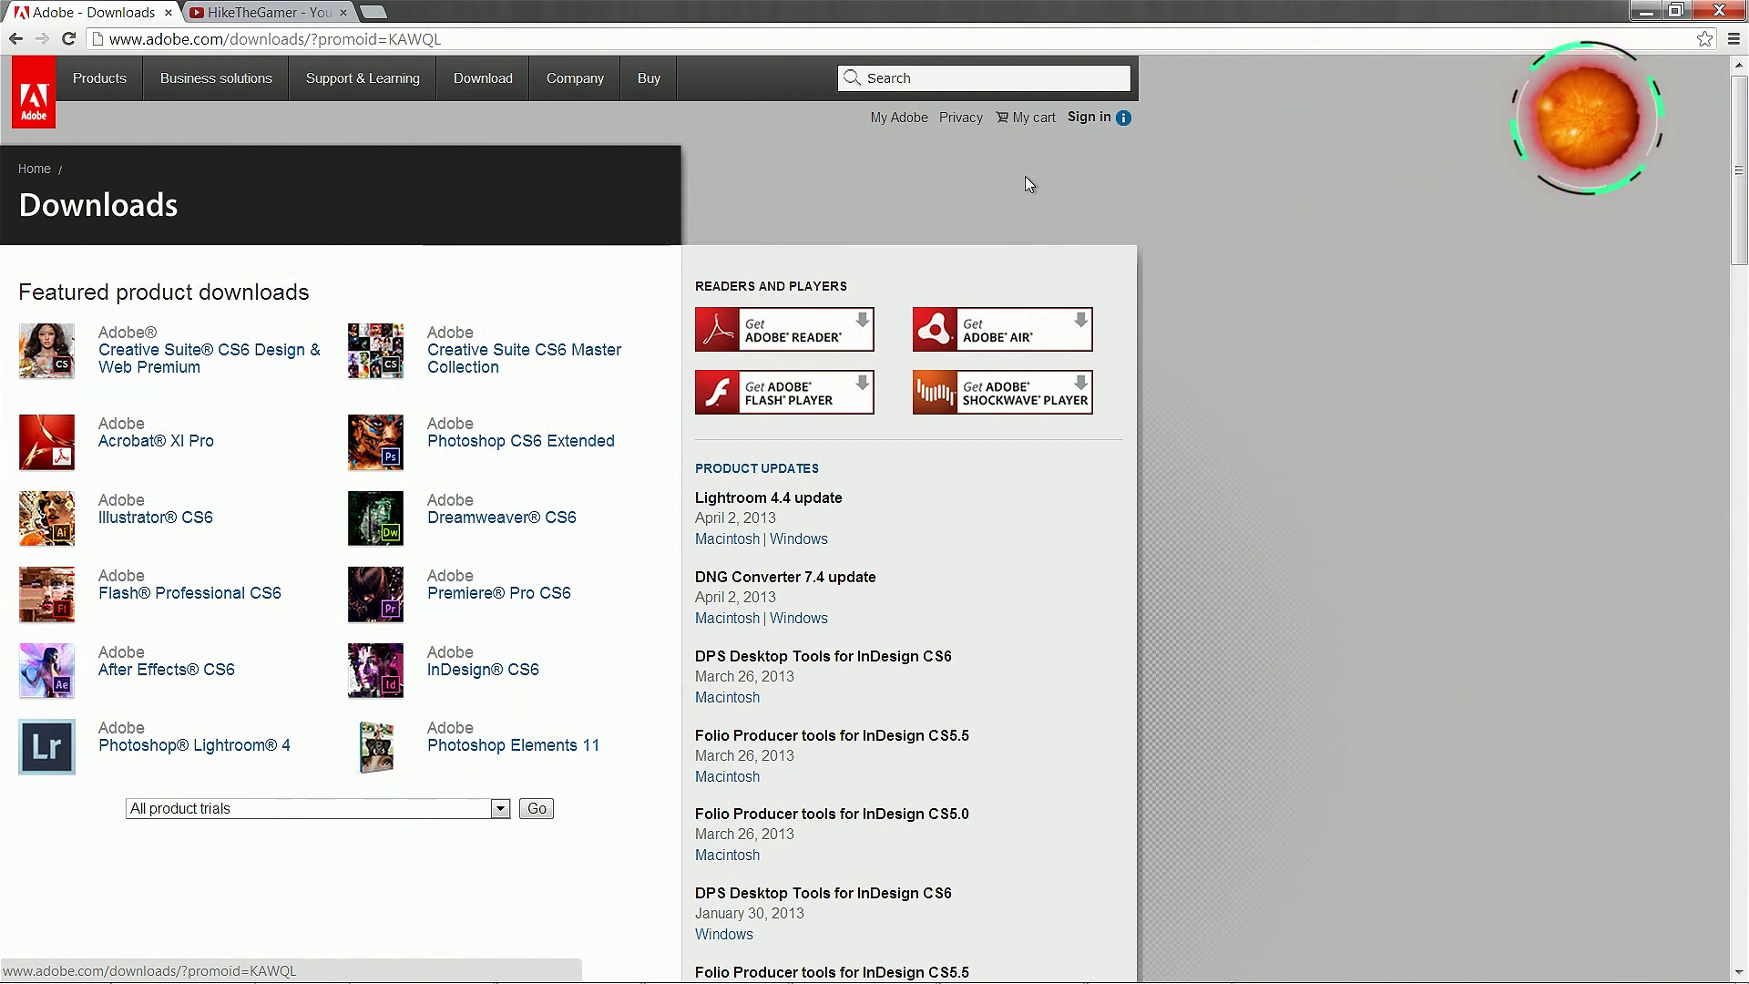
left_click(1650, 12)
left_click(1012, 968)
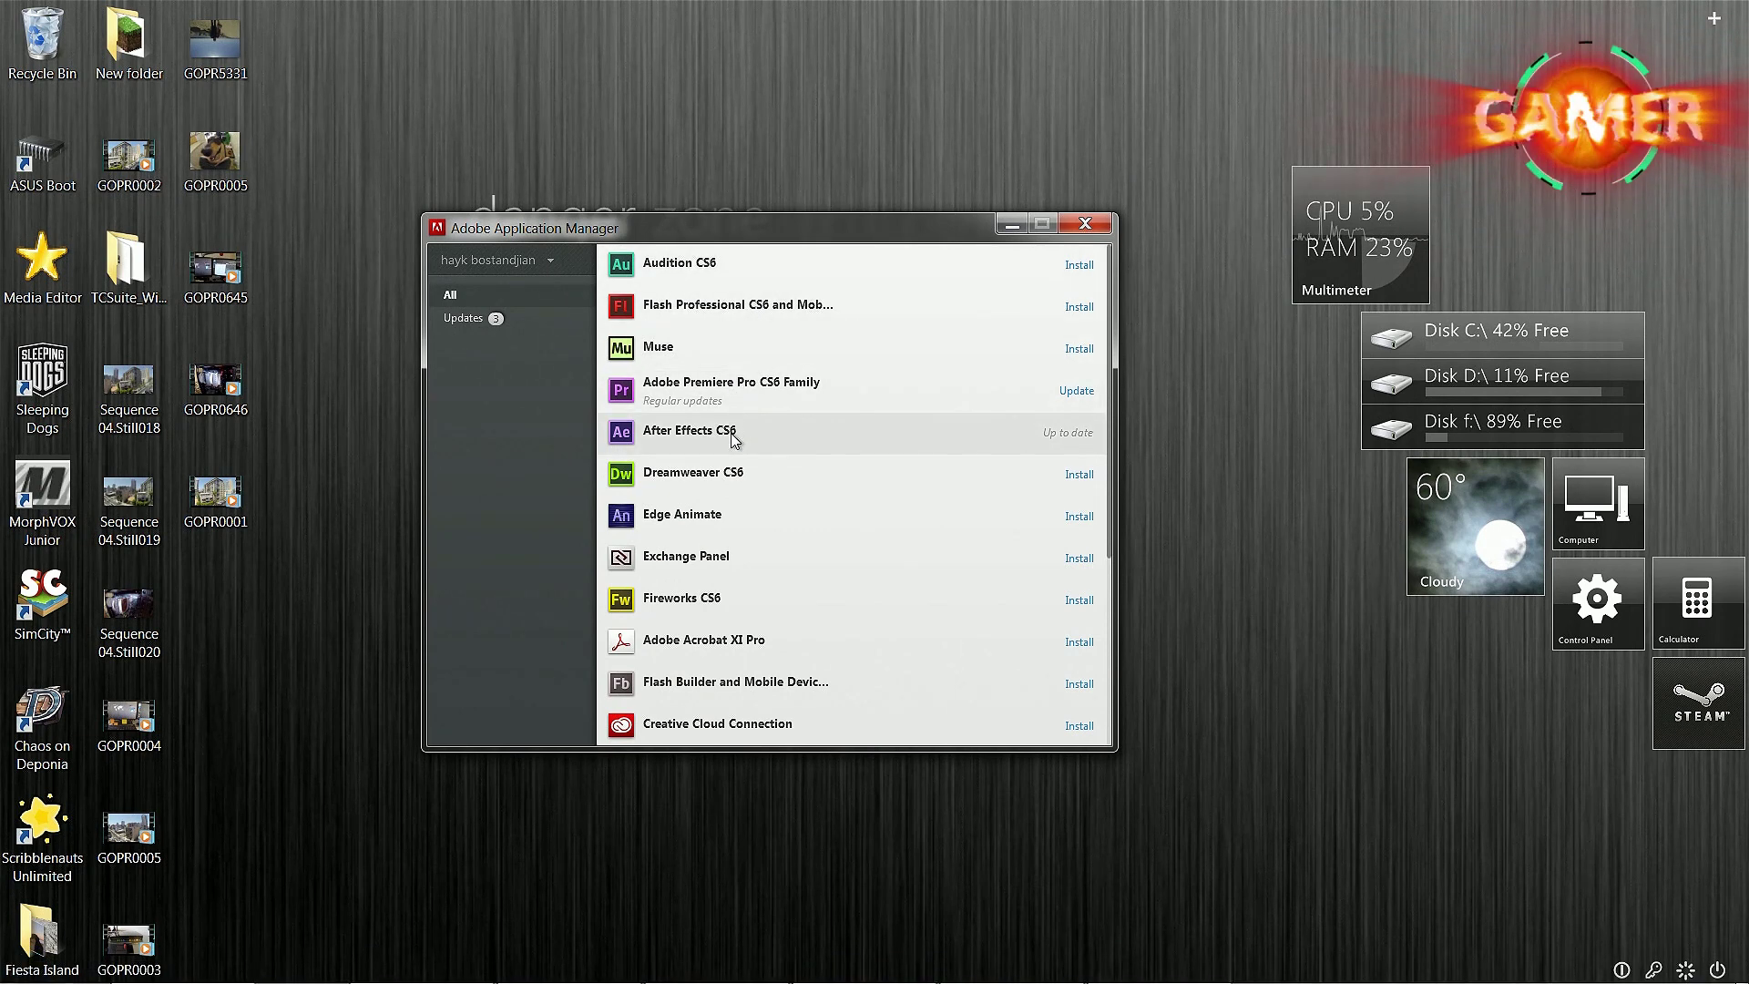
- Scroll through Application Manager's CS6 list with Premiere Pro, Photoshop and After Effects, then minimize it
scroll(739, 460, "down", 3)
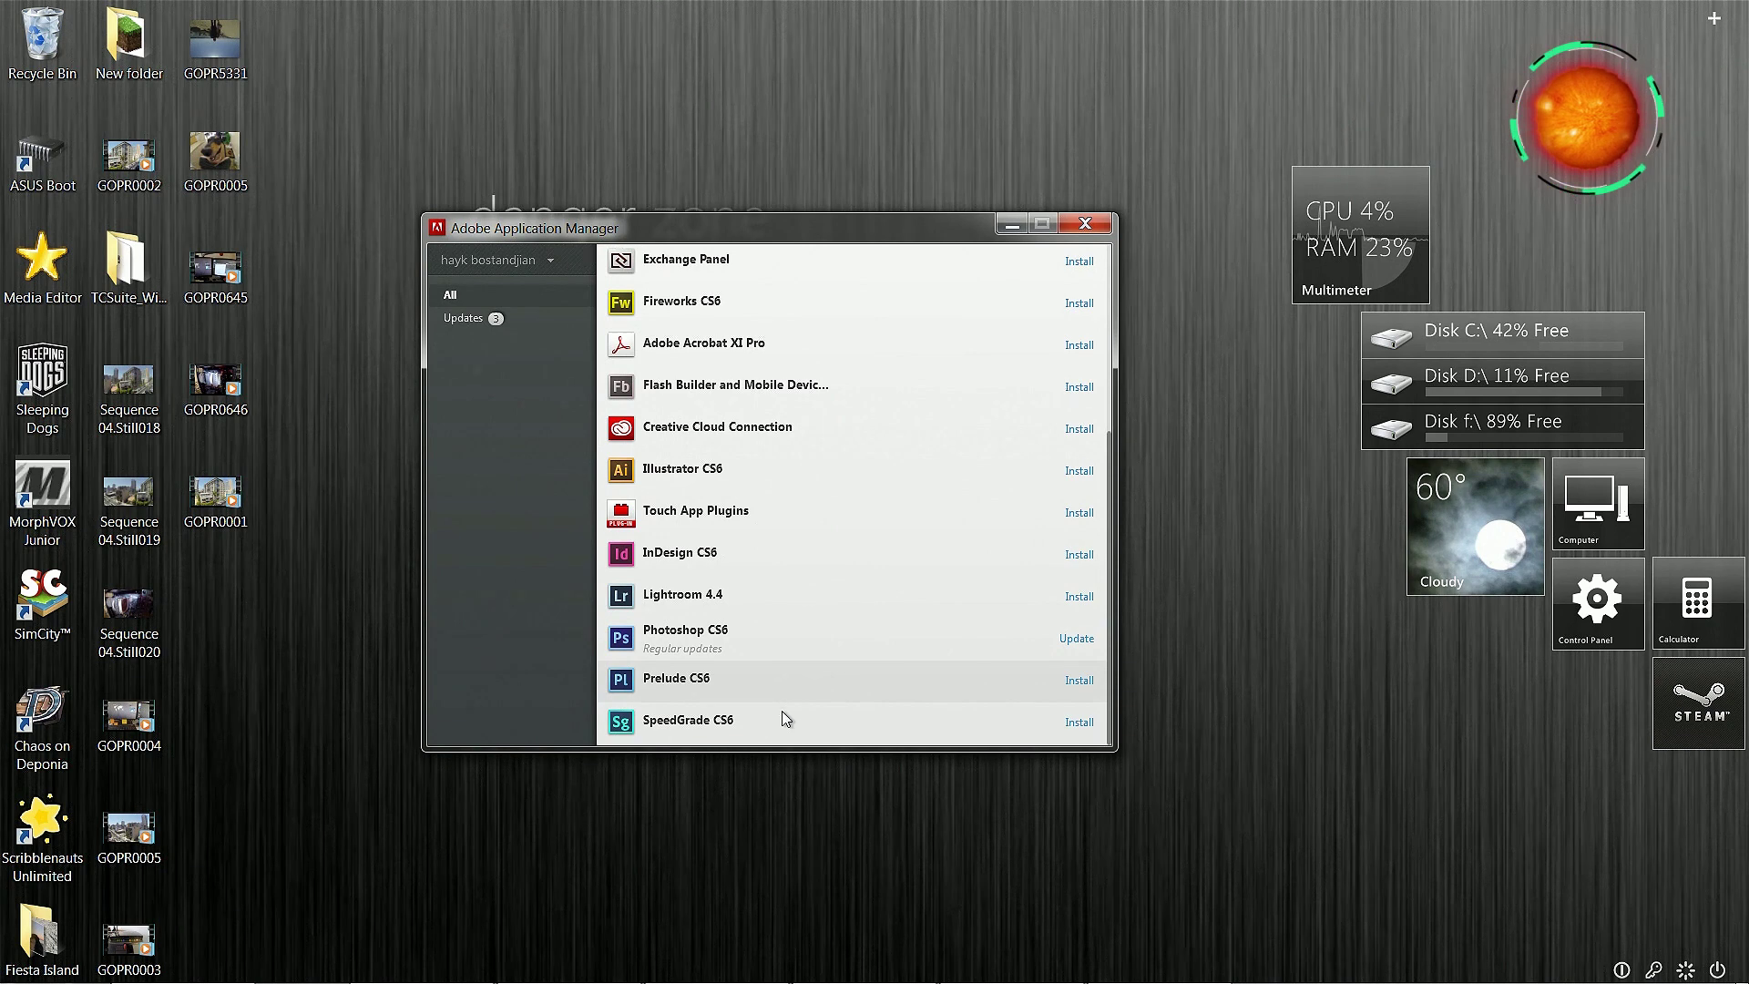
scroll(782, 719, "up", 3)
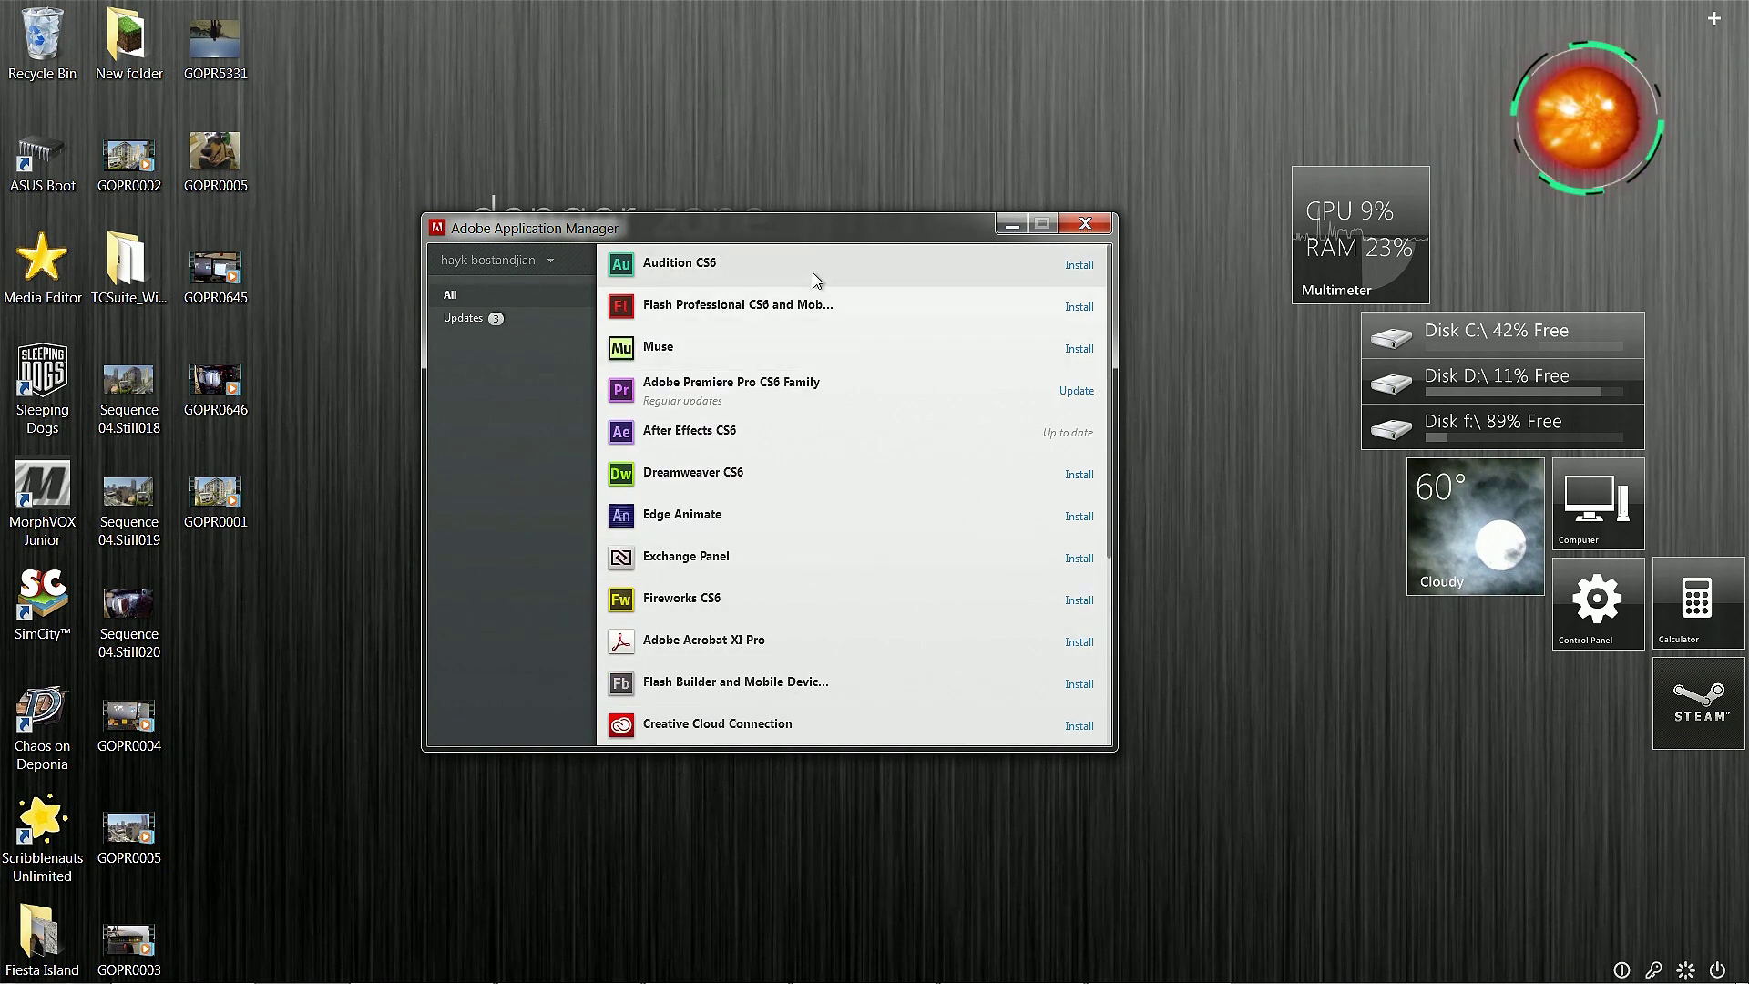
scroll(811, 733, "down", 3)
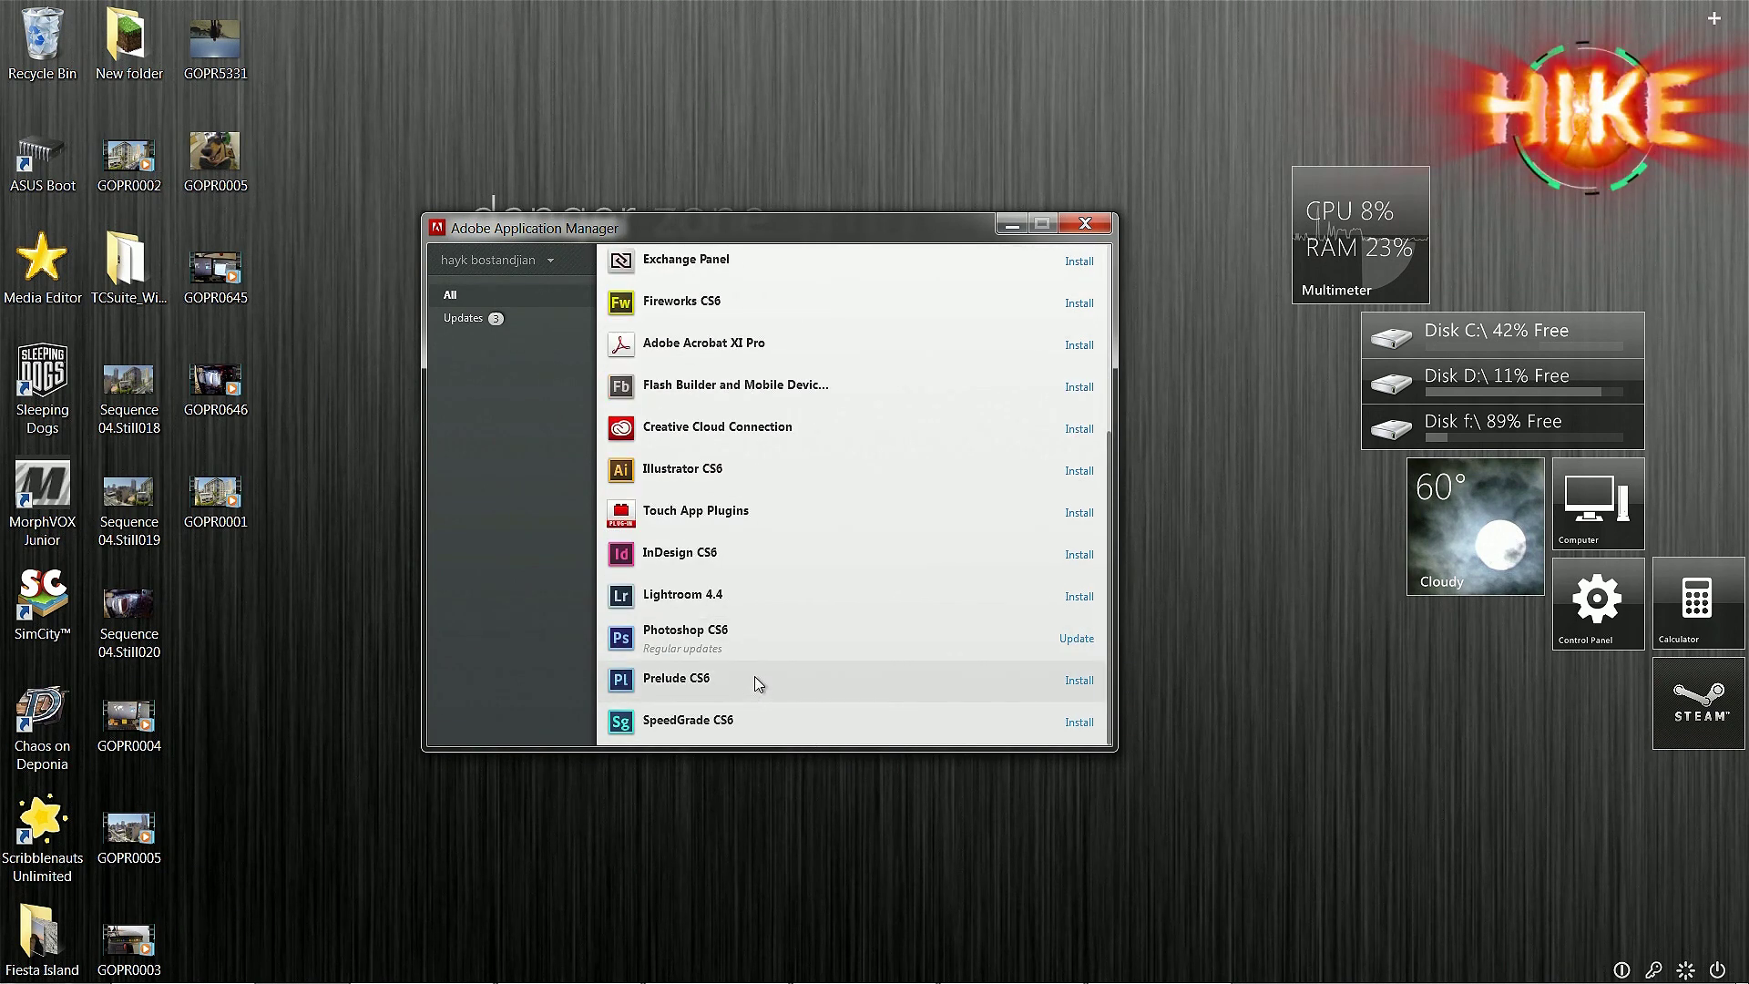
scroll(808, 644, "up", 3)
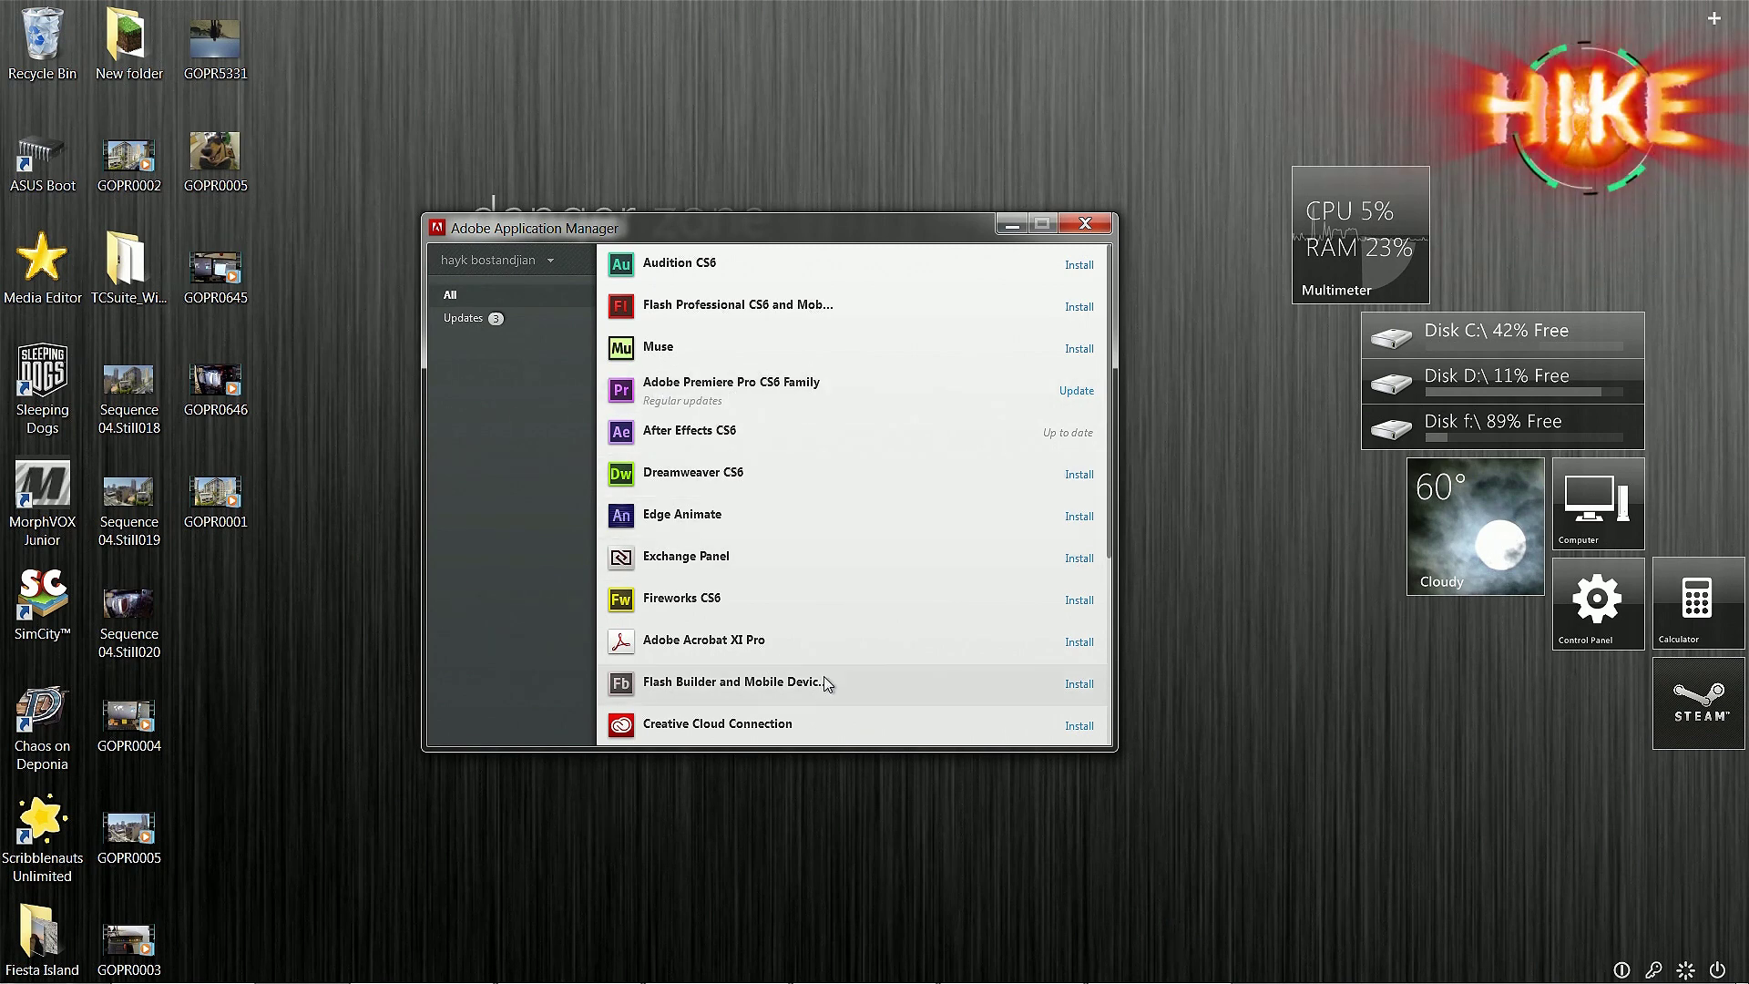
scroll(825, 292, "down", 3)
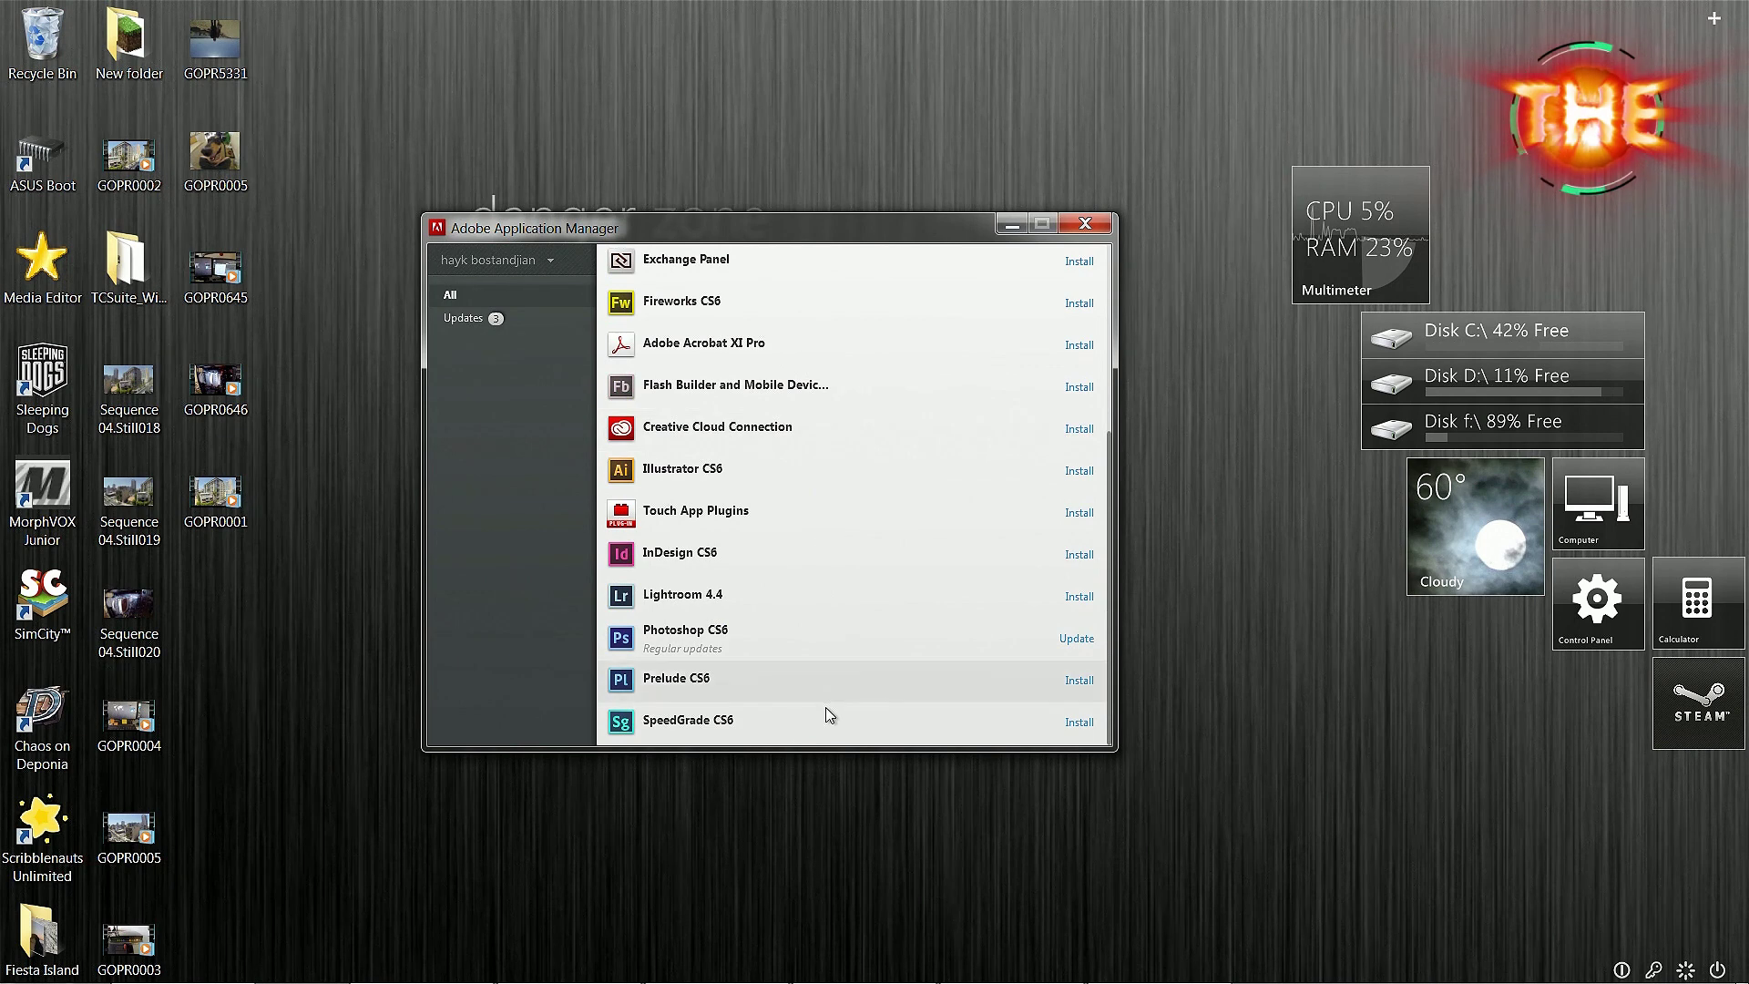
scroll(831, 713, "up", 3)
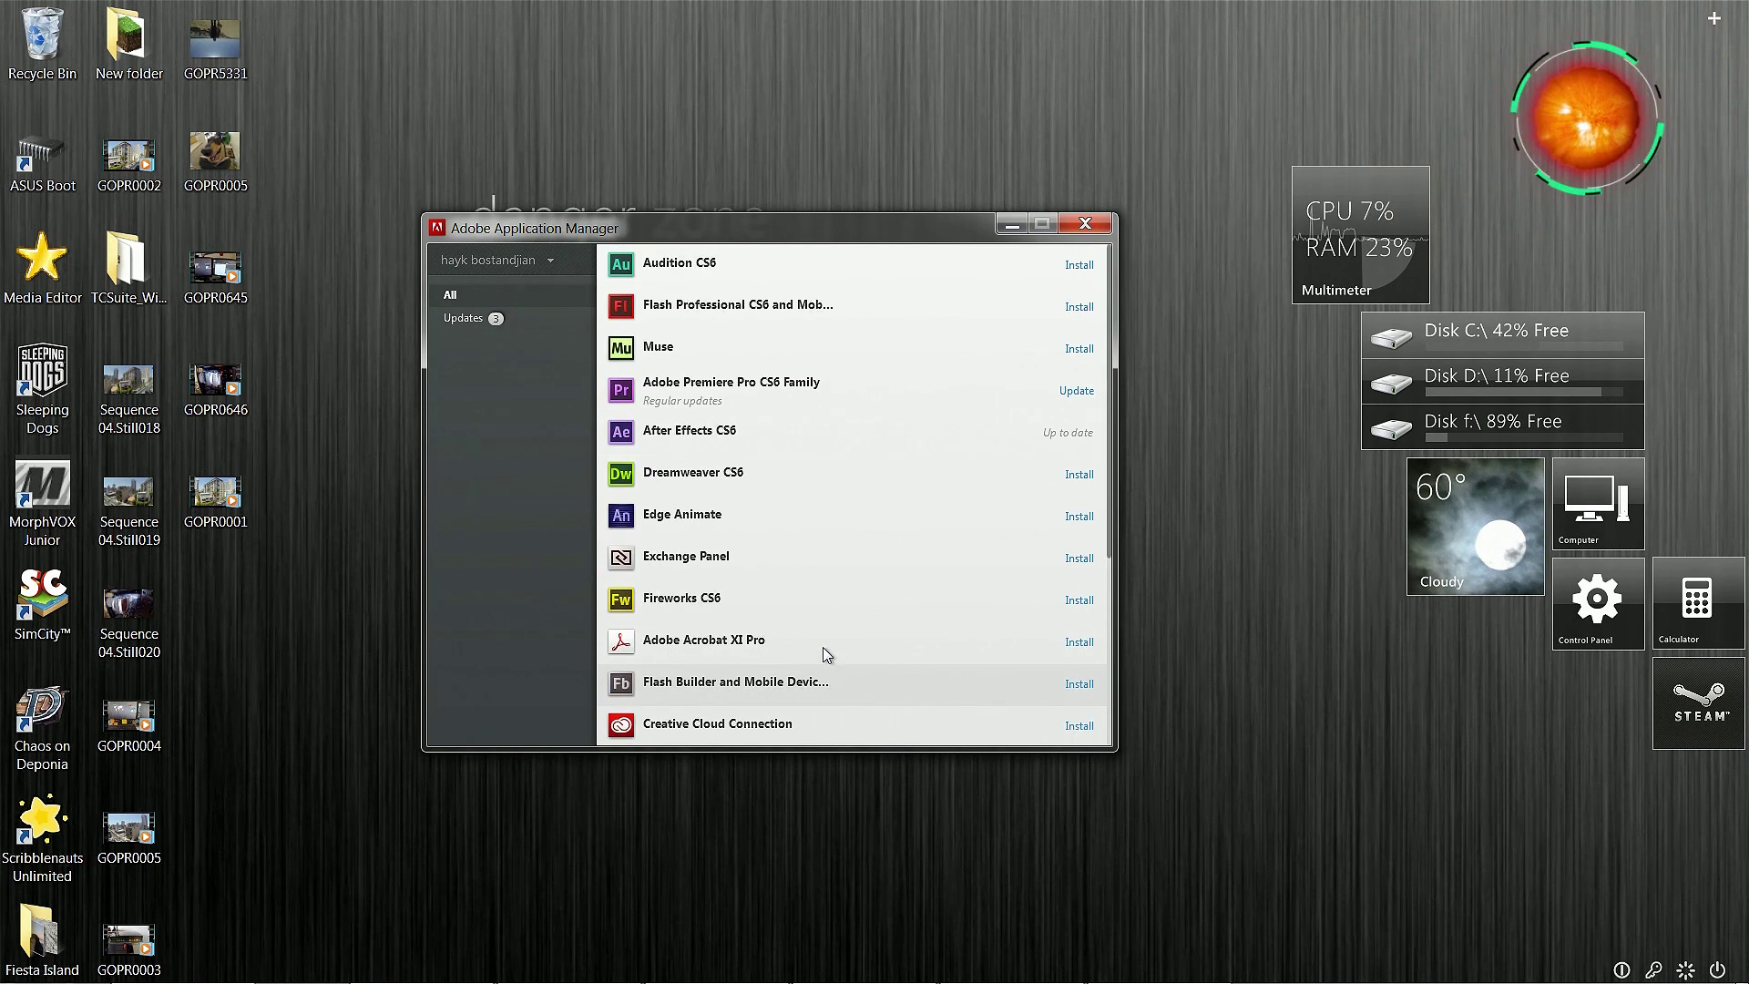
left_click(1010, 224)
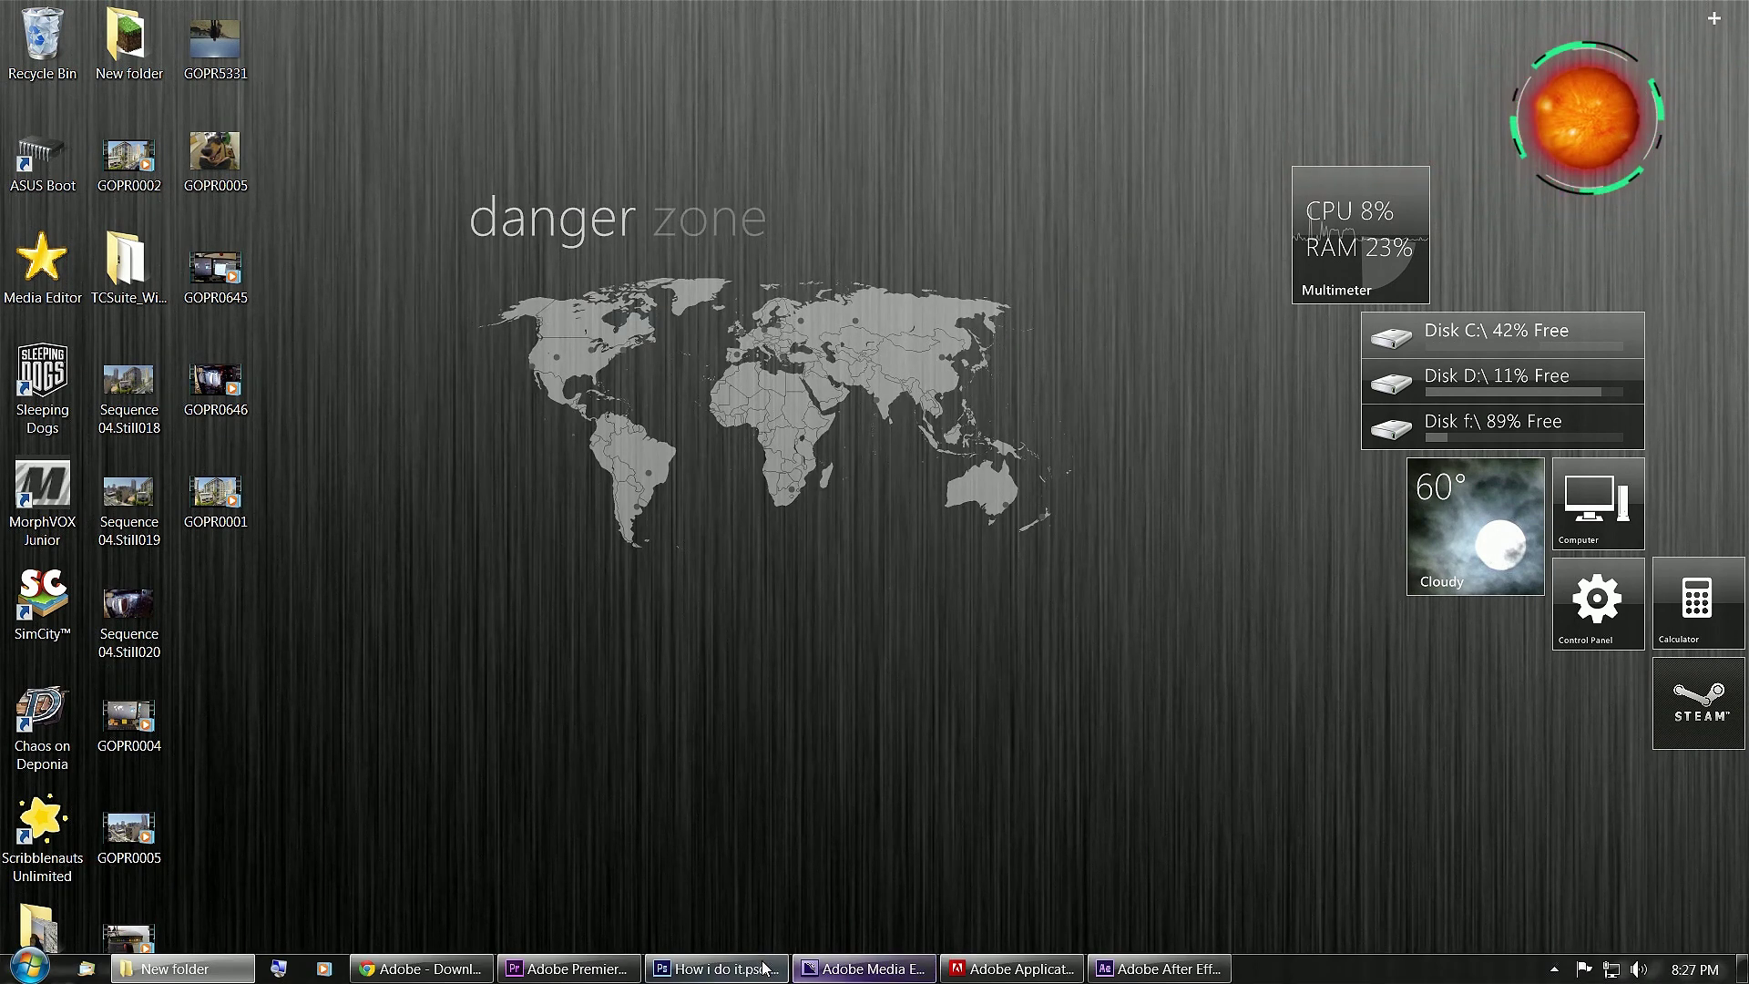
- In the Comedy project, scrub Sequence 02, stretch the work area, and park at 00;20;12;27
left_click(570, 968)
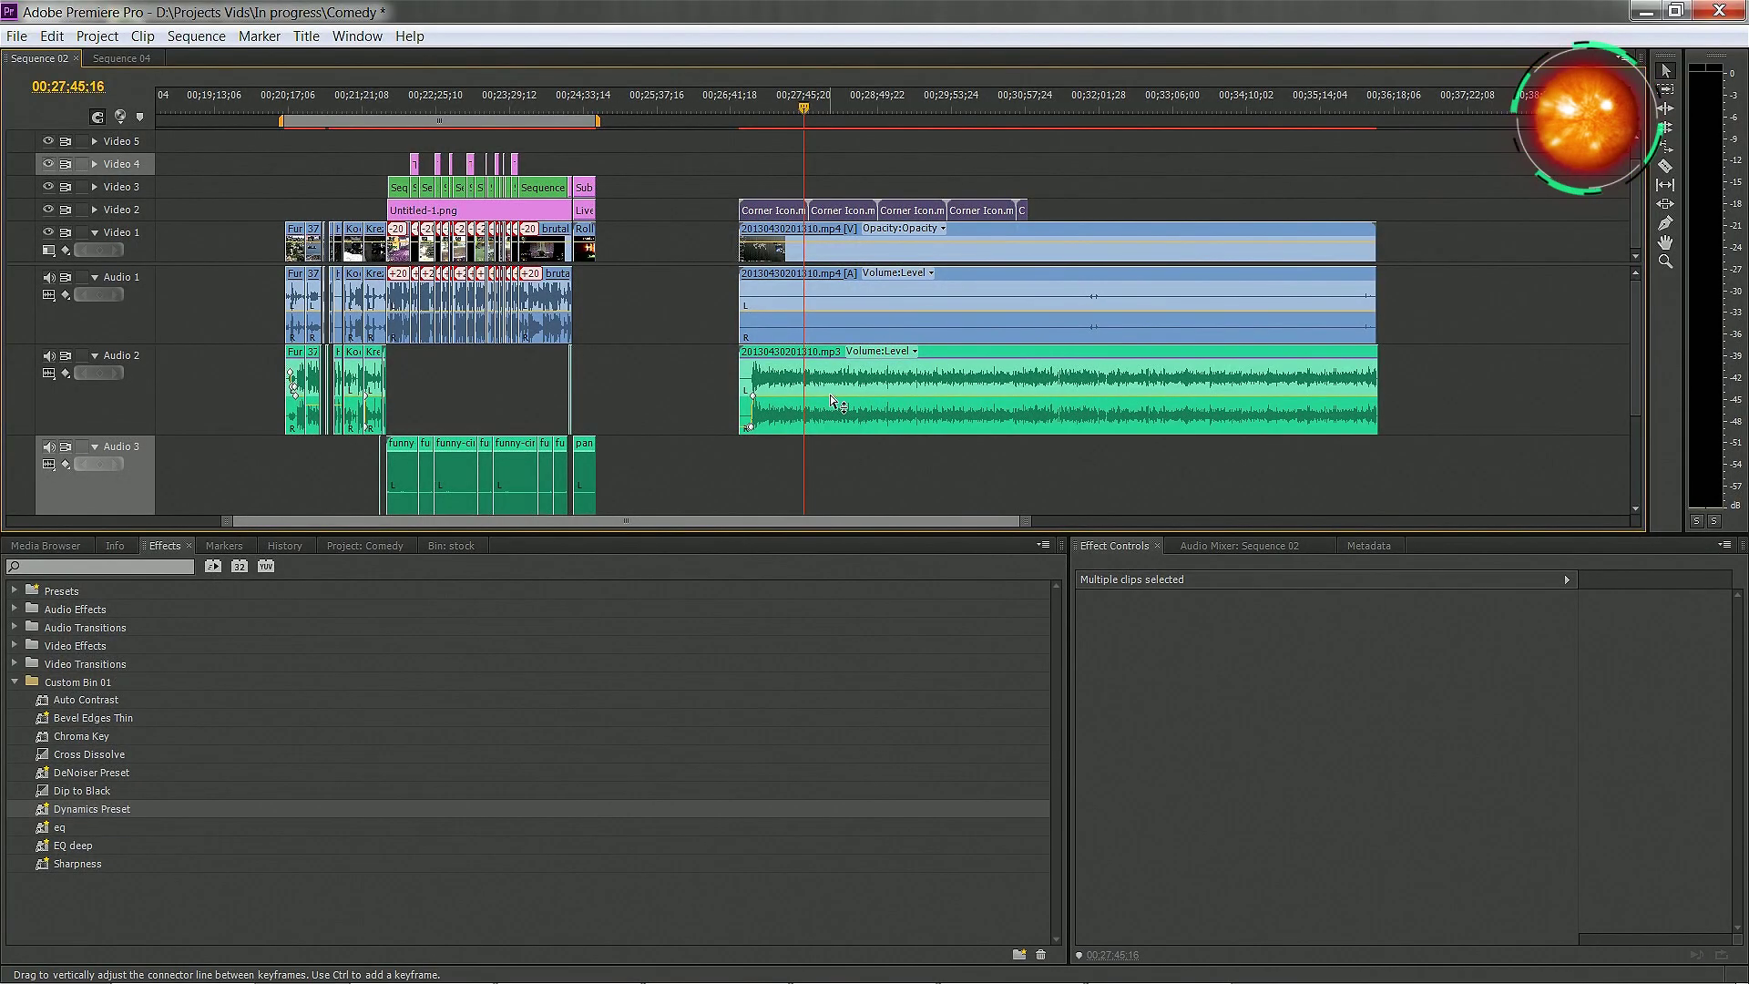
left_click_drag(665, 104, 690, 110)
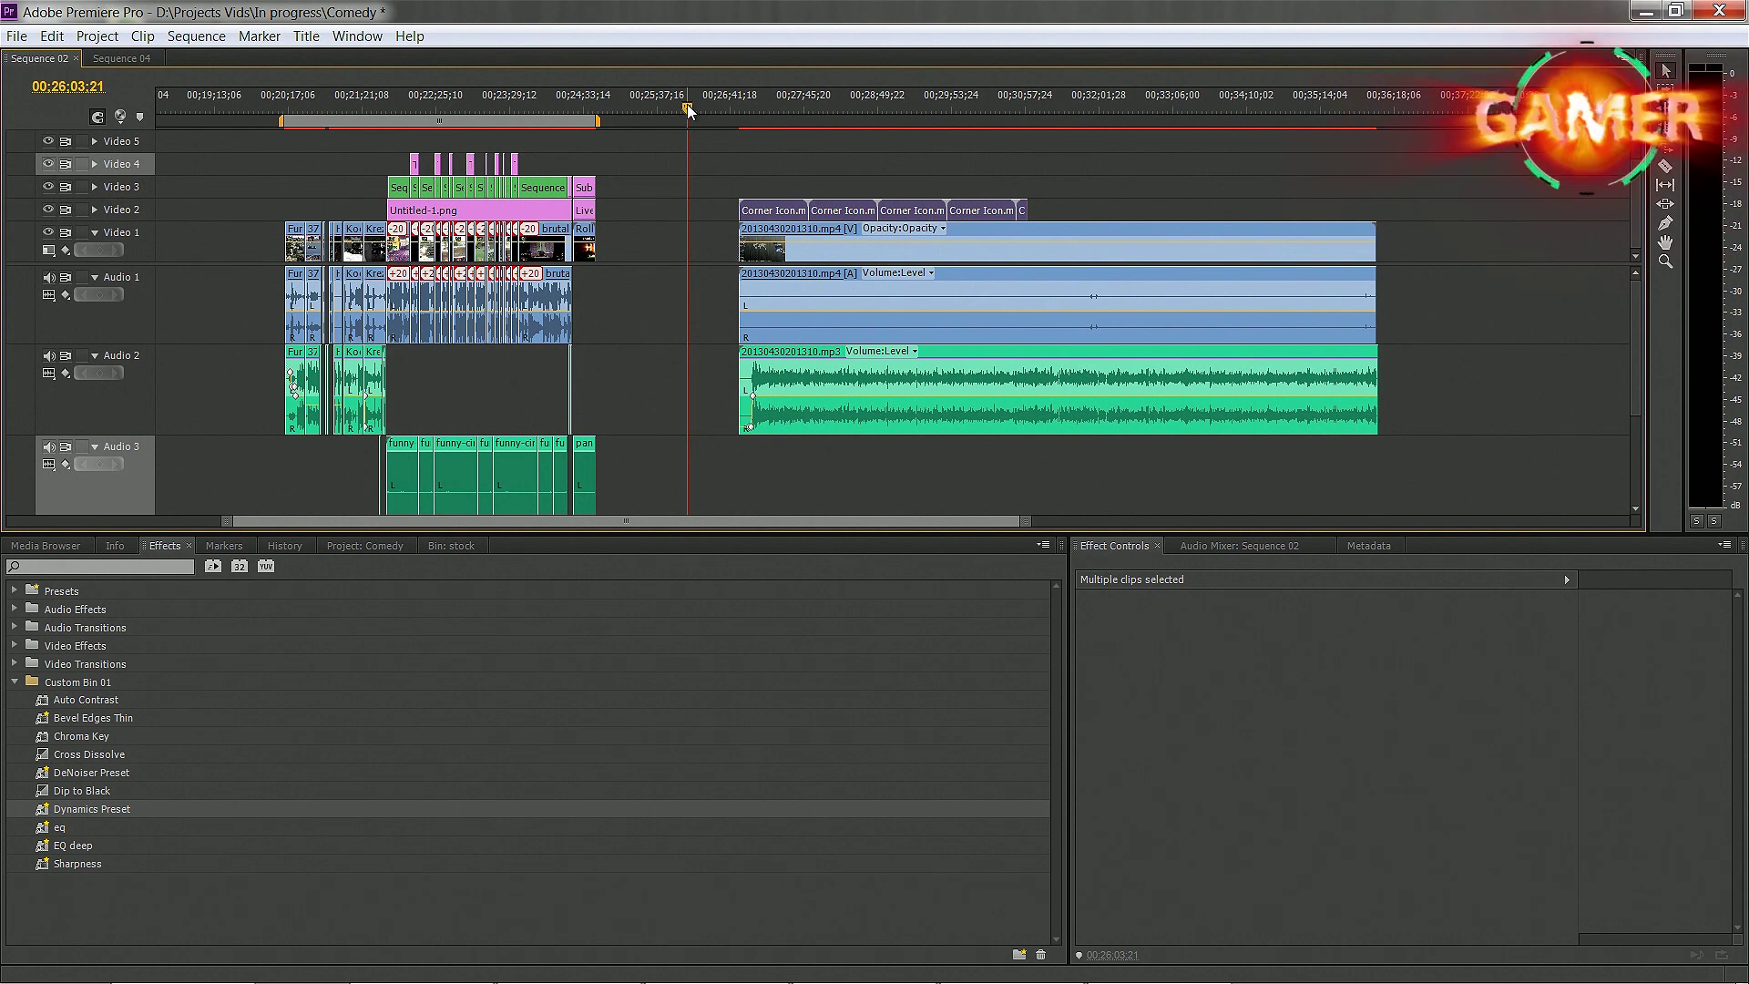
left_click_drag(690, 111, 675, 106)
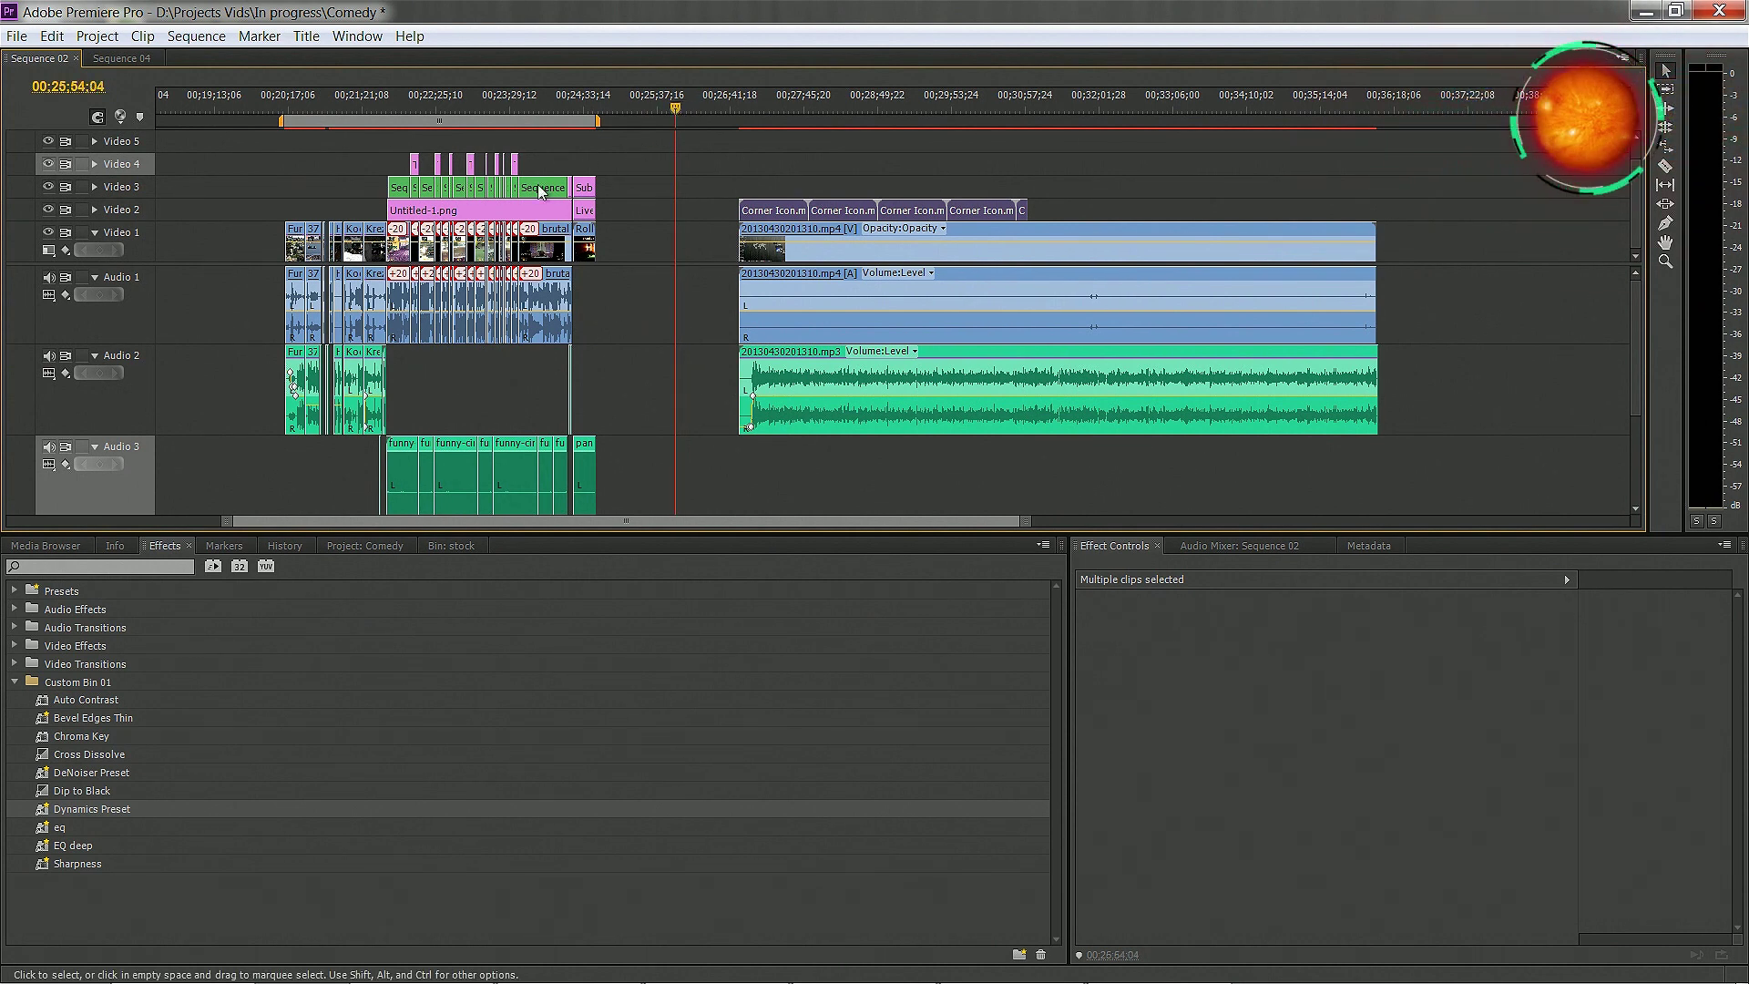
double_click(817, 119)
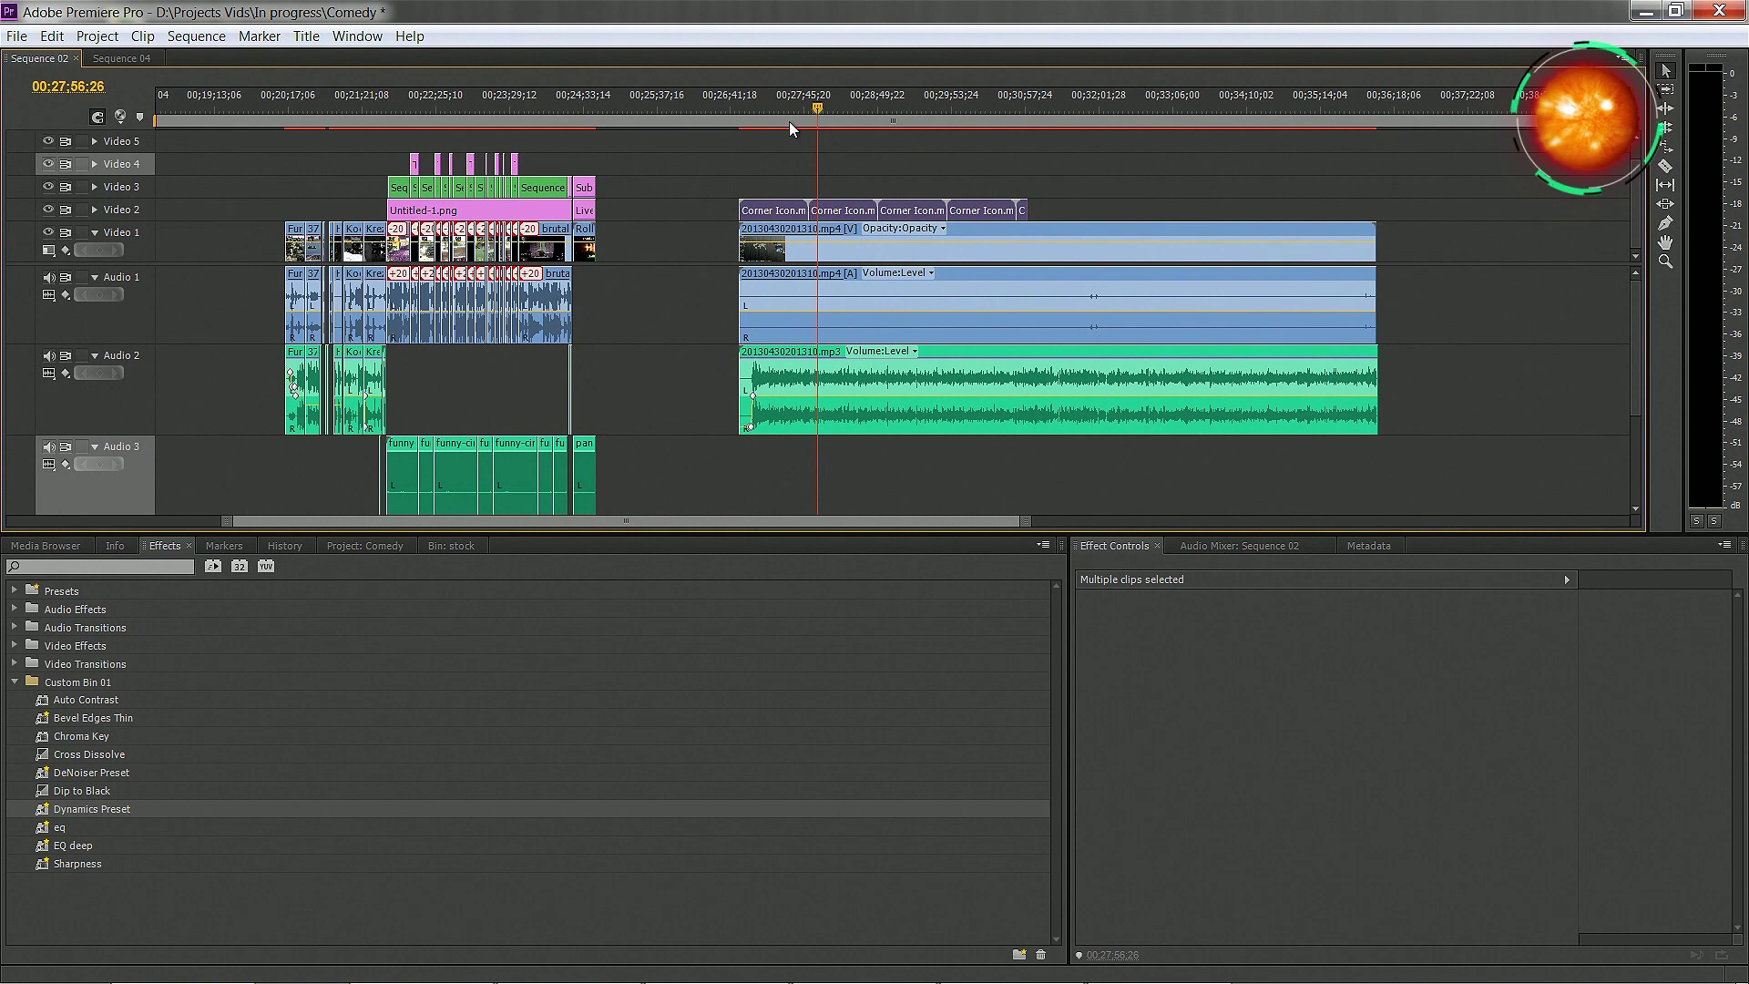
left_click_drag(675, 106, 636, 111)
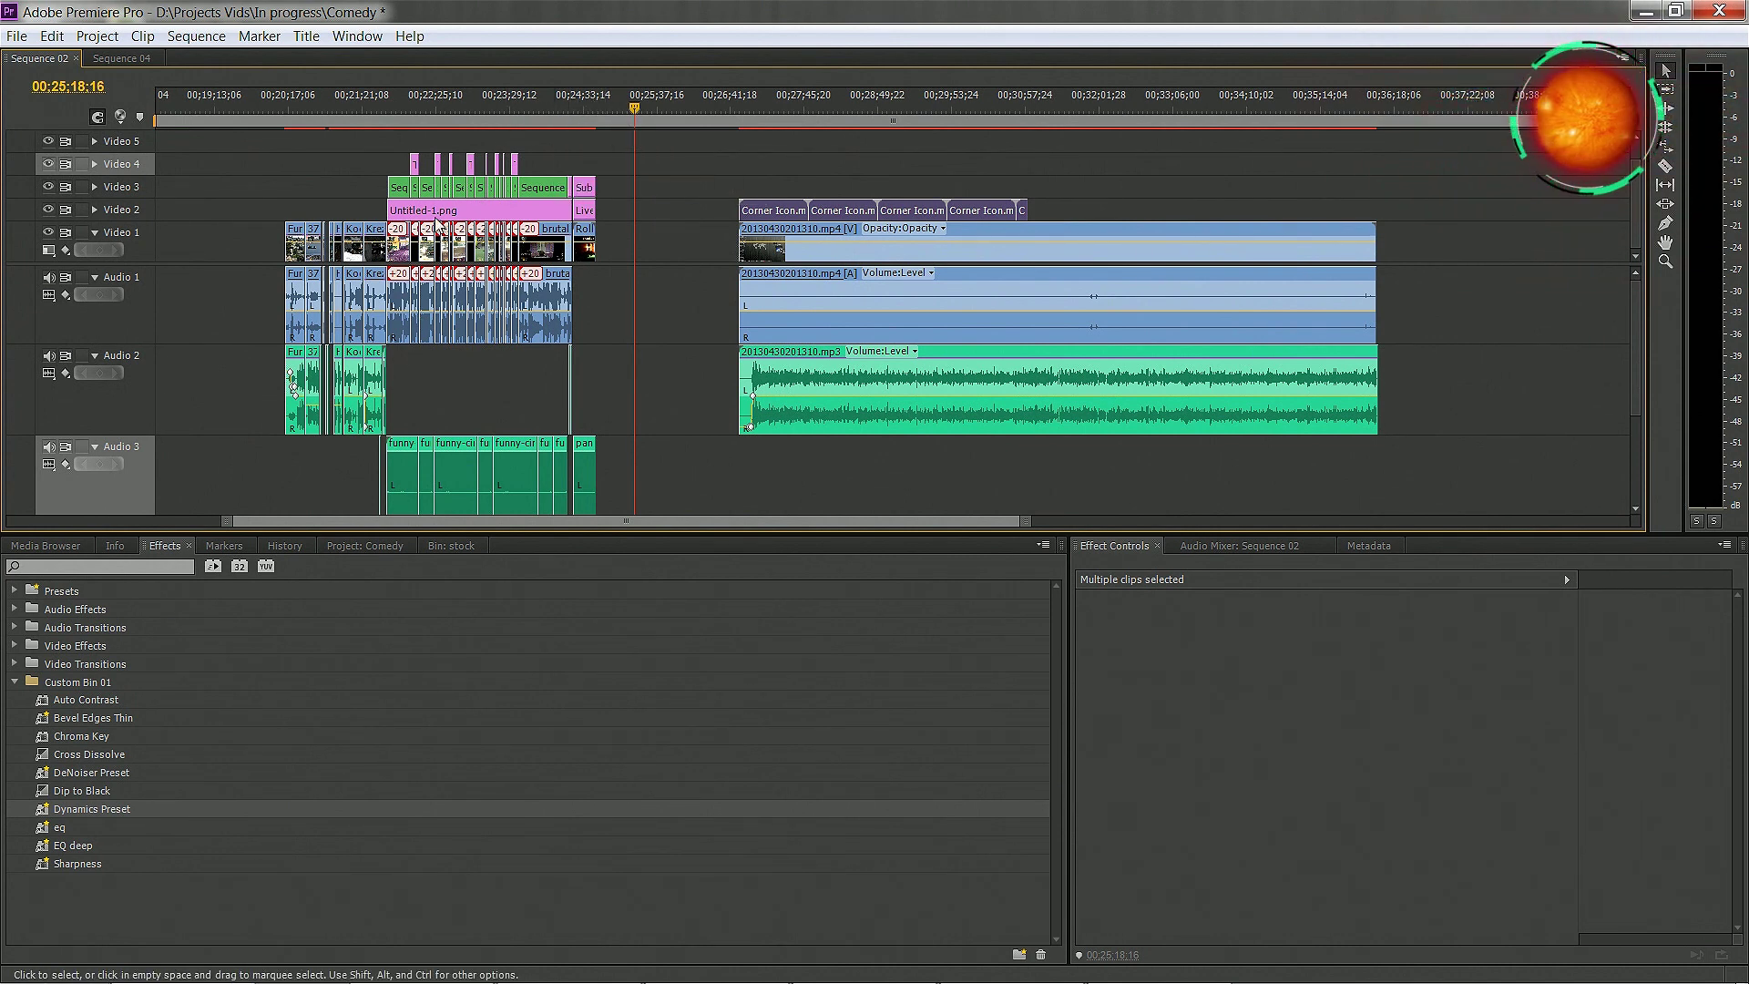
left_click(283, 104)
- Select the opening section's clips, then dock the Sequence 02 Program monitor beside Effect Controls
left_click_drag(271, 147, 606, 488)
scroll(233, 337, "up", 2)
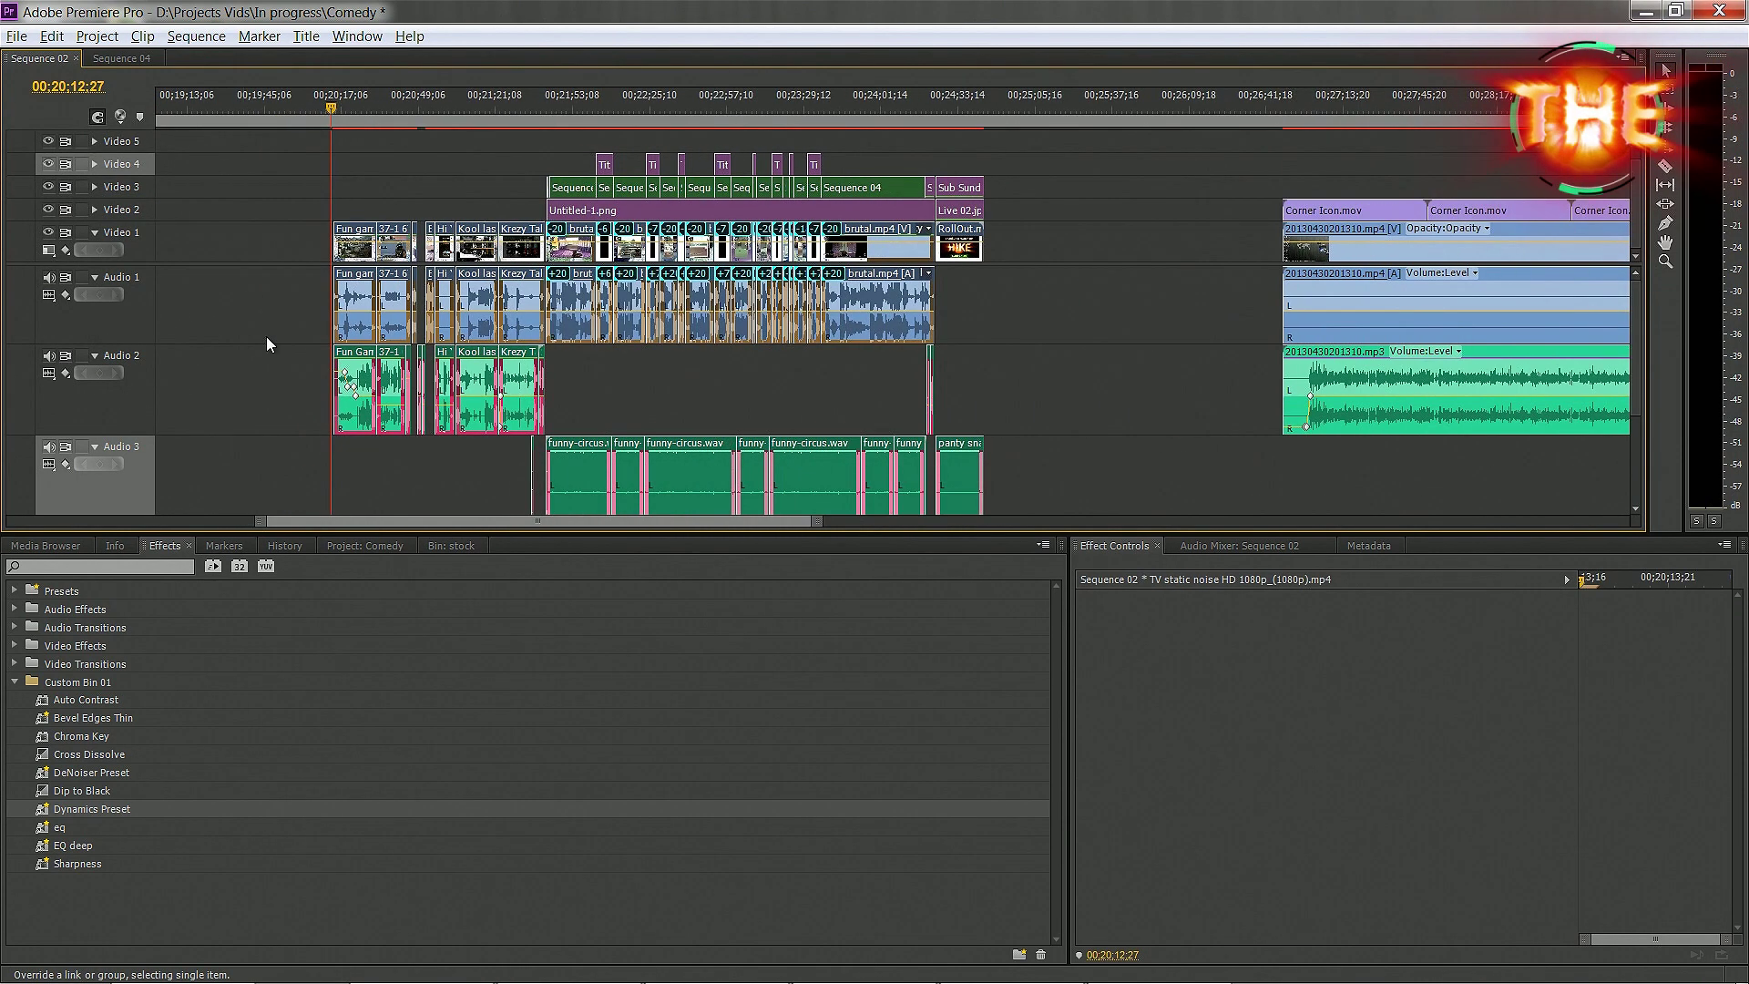
scroll(309, 336, "up", 1)
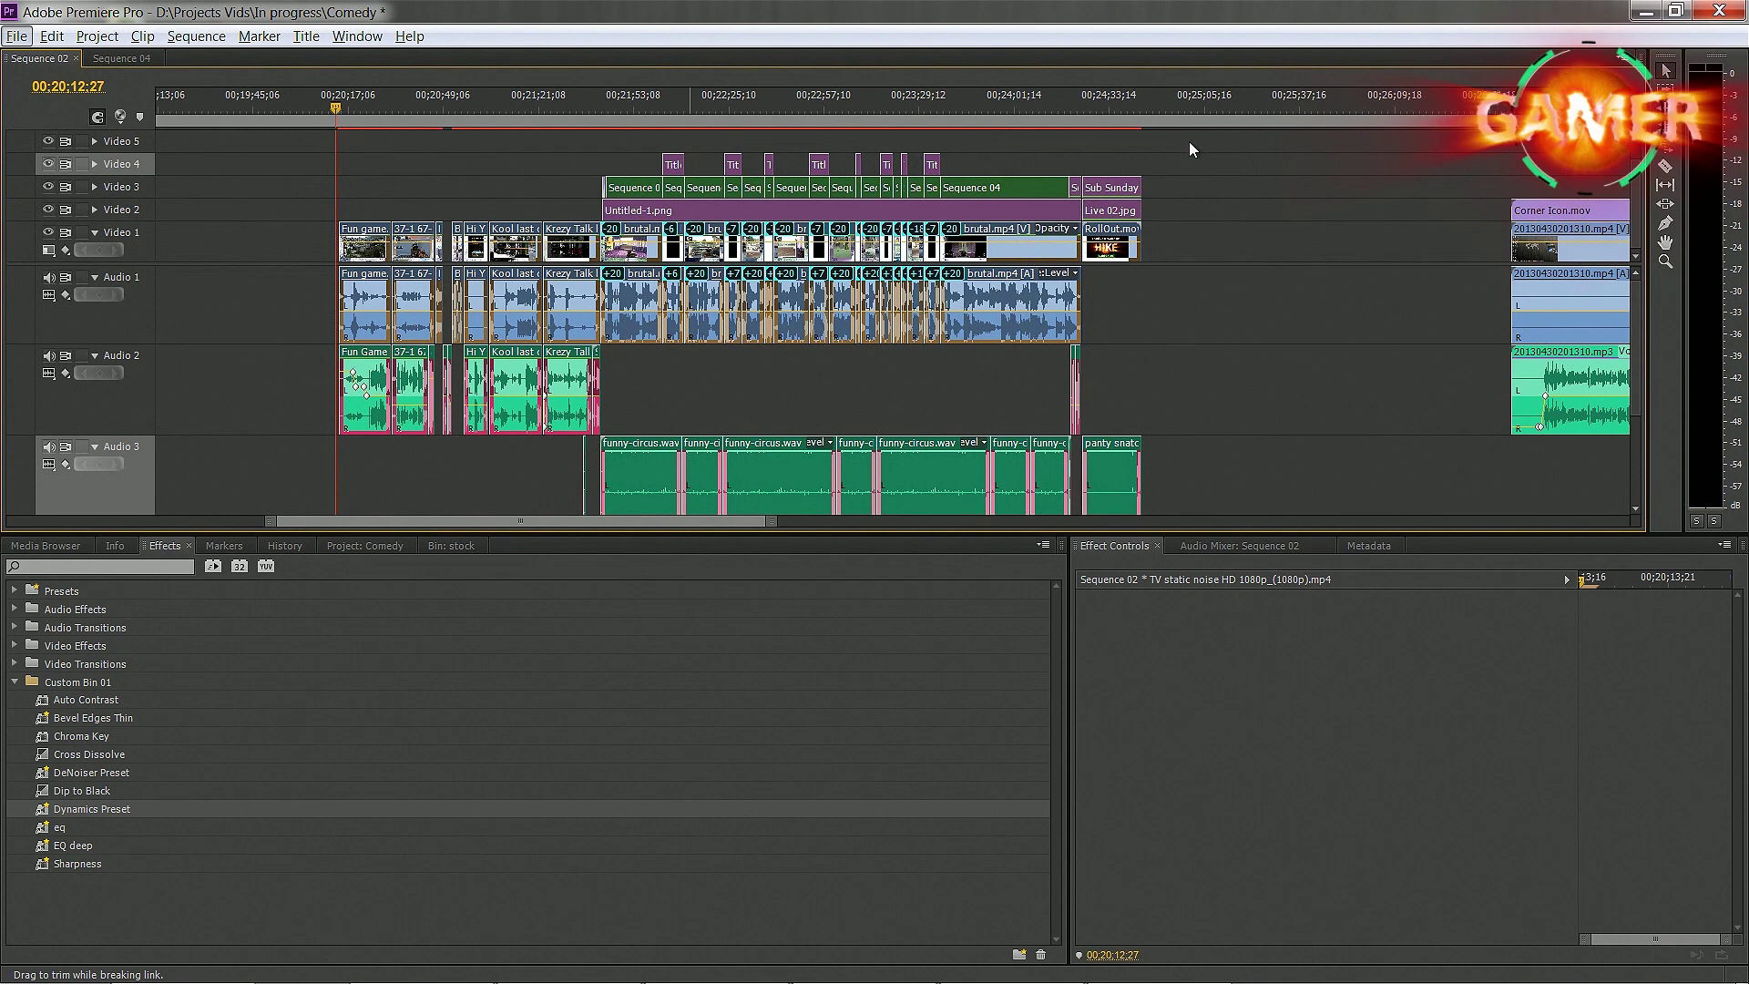
left_click_drag(1189, 268, 601, 459)
left_click(1353, 206)
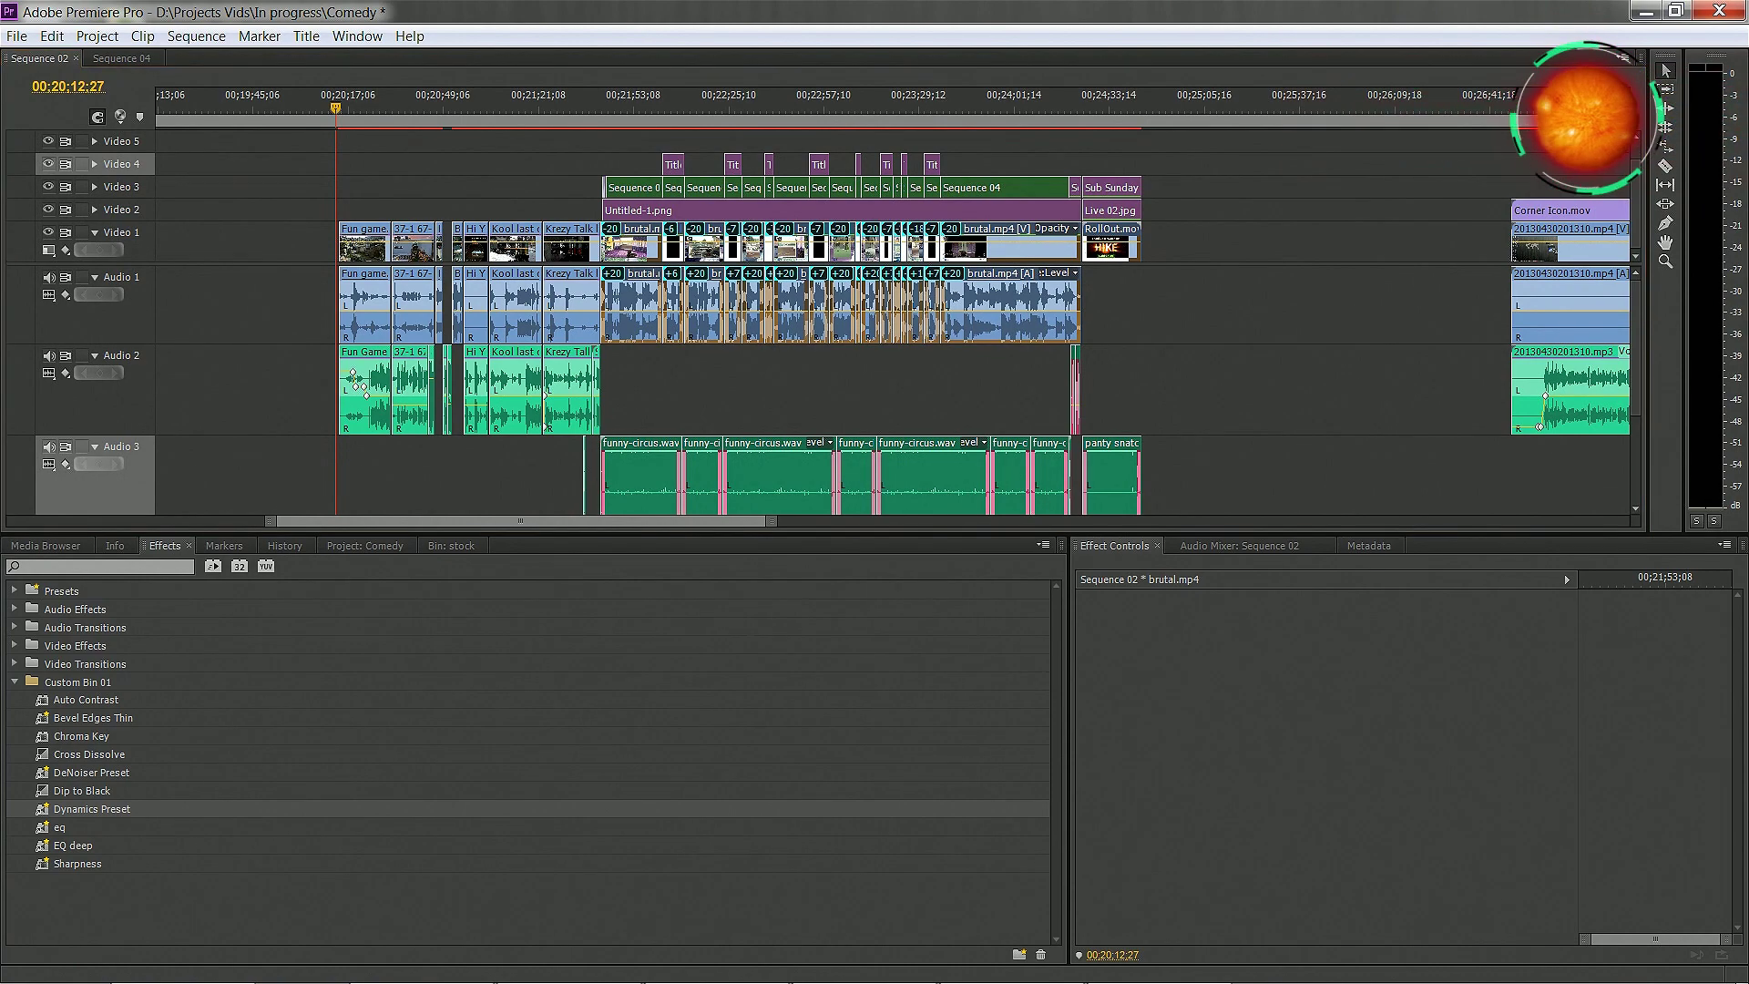
key("shift+4")
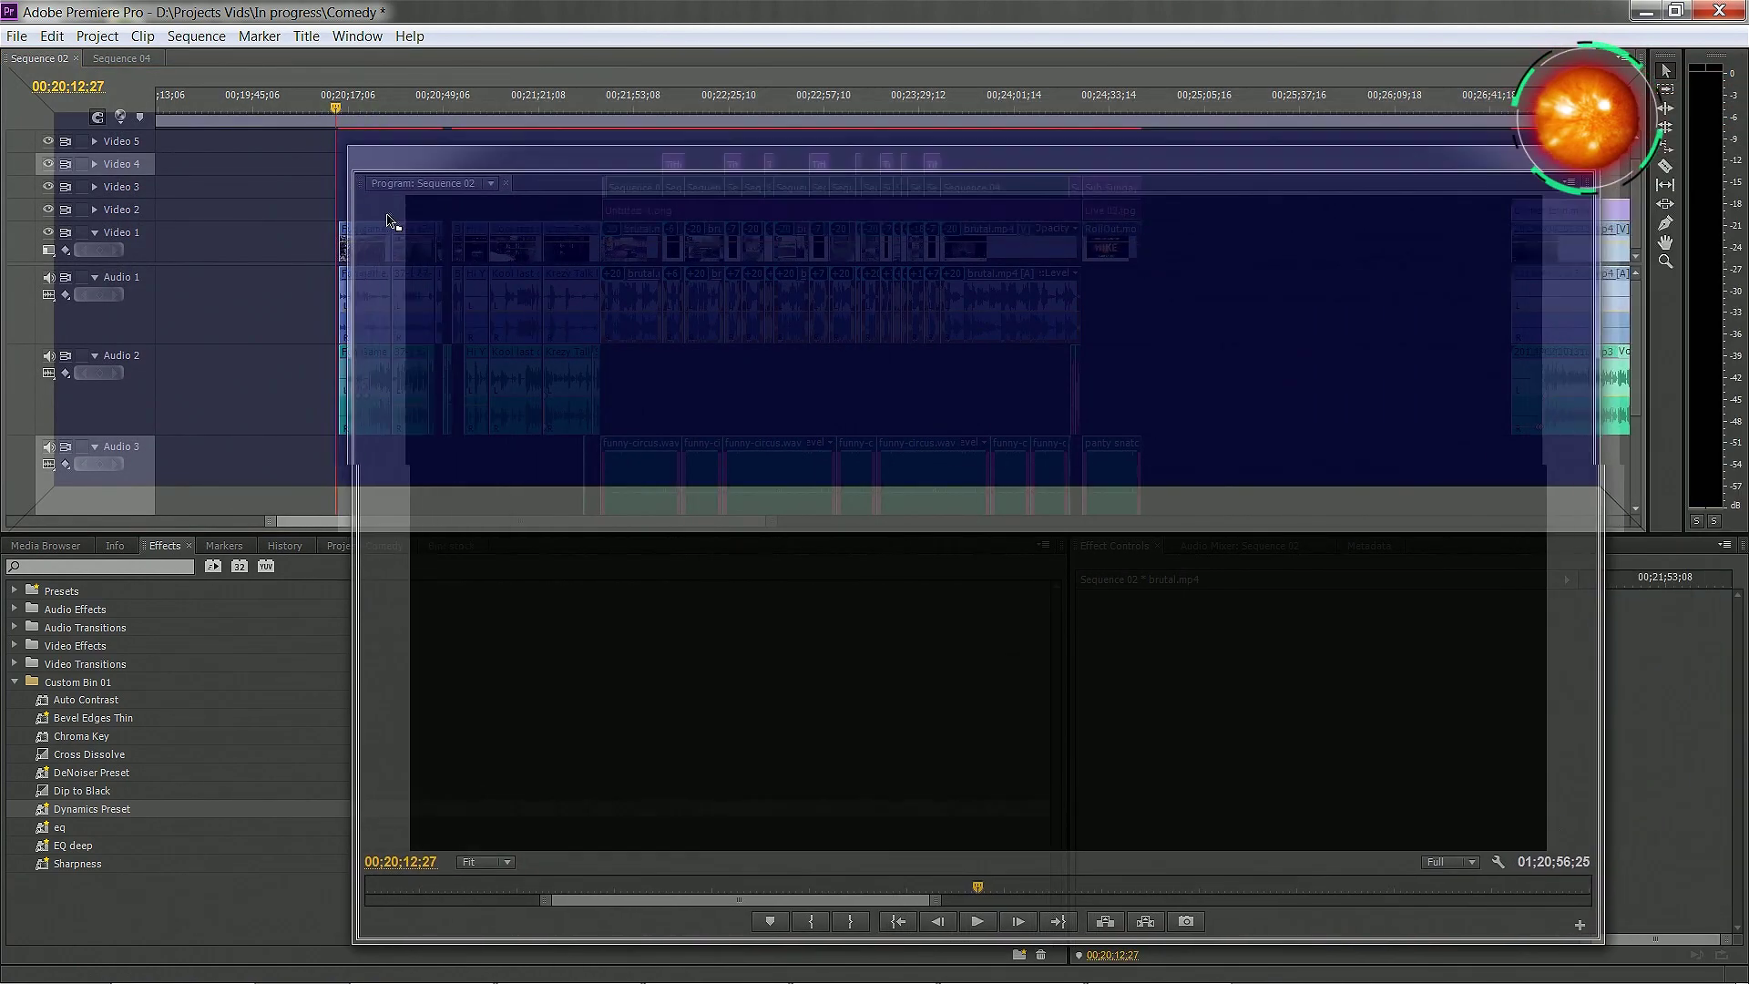
left_click_drag(389, 221, 1129, 550)
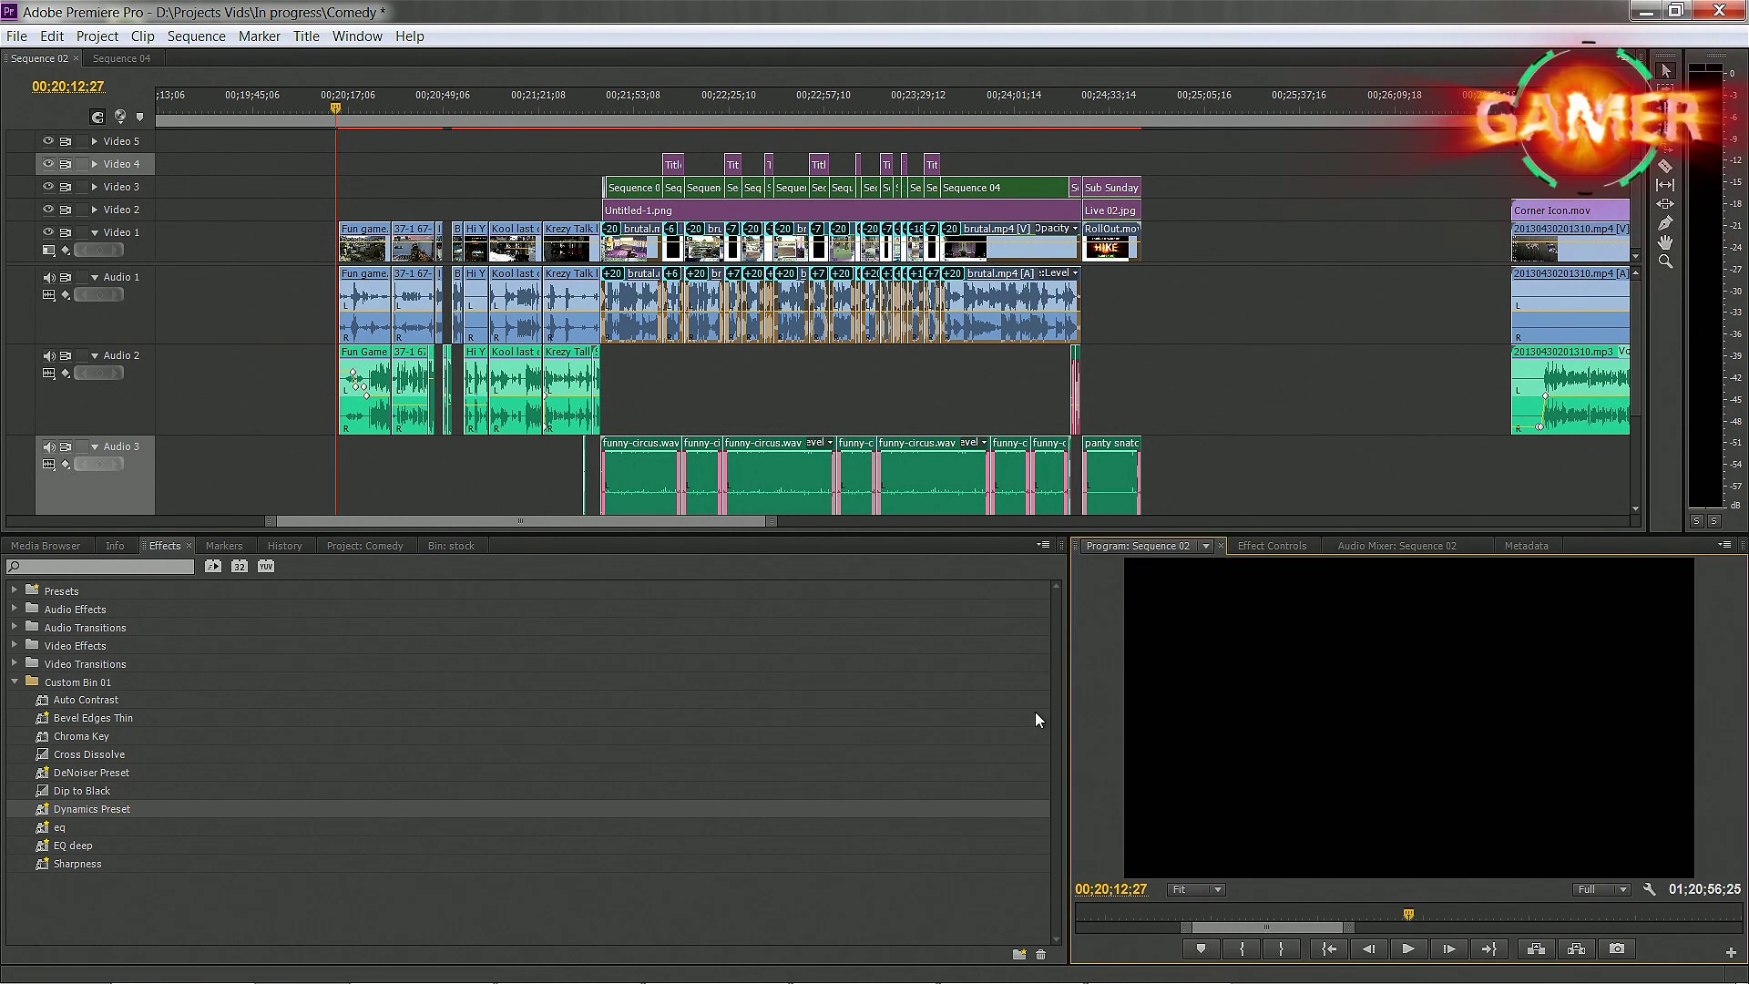
- Re-dock the program preview and move the playhead to 00;21;55;15
key("ctrl+w")
left_click_drag(1421, 592, 1119, 553)
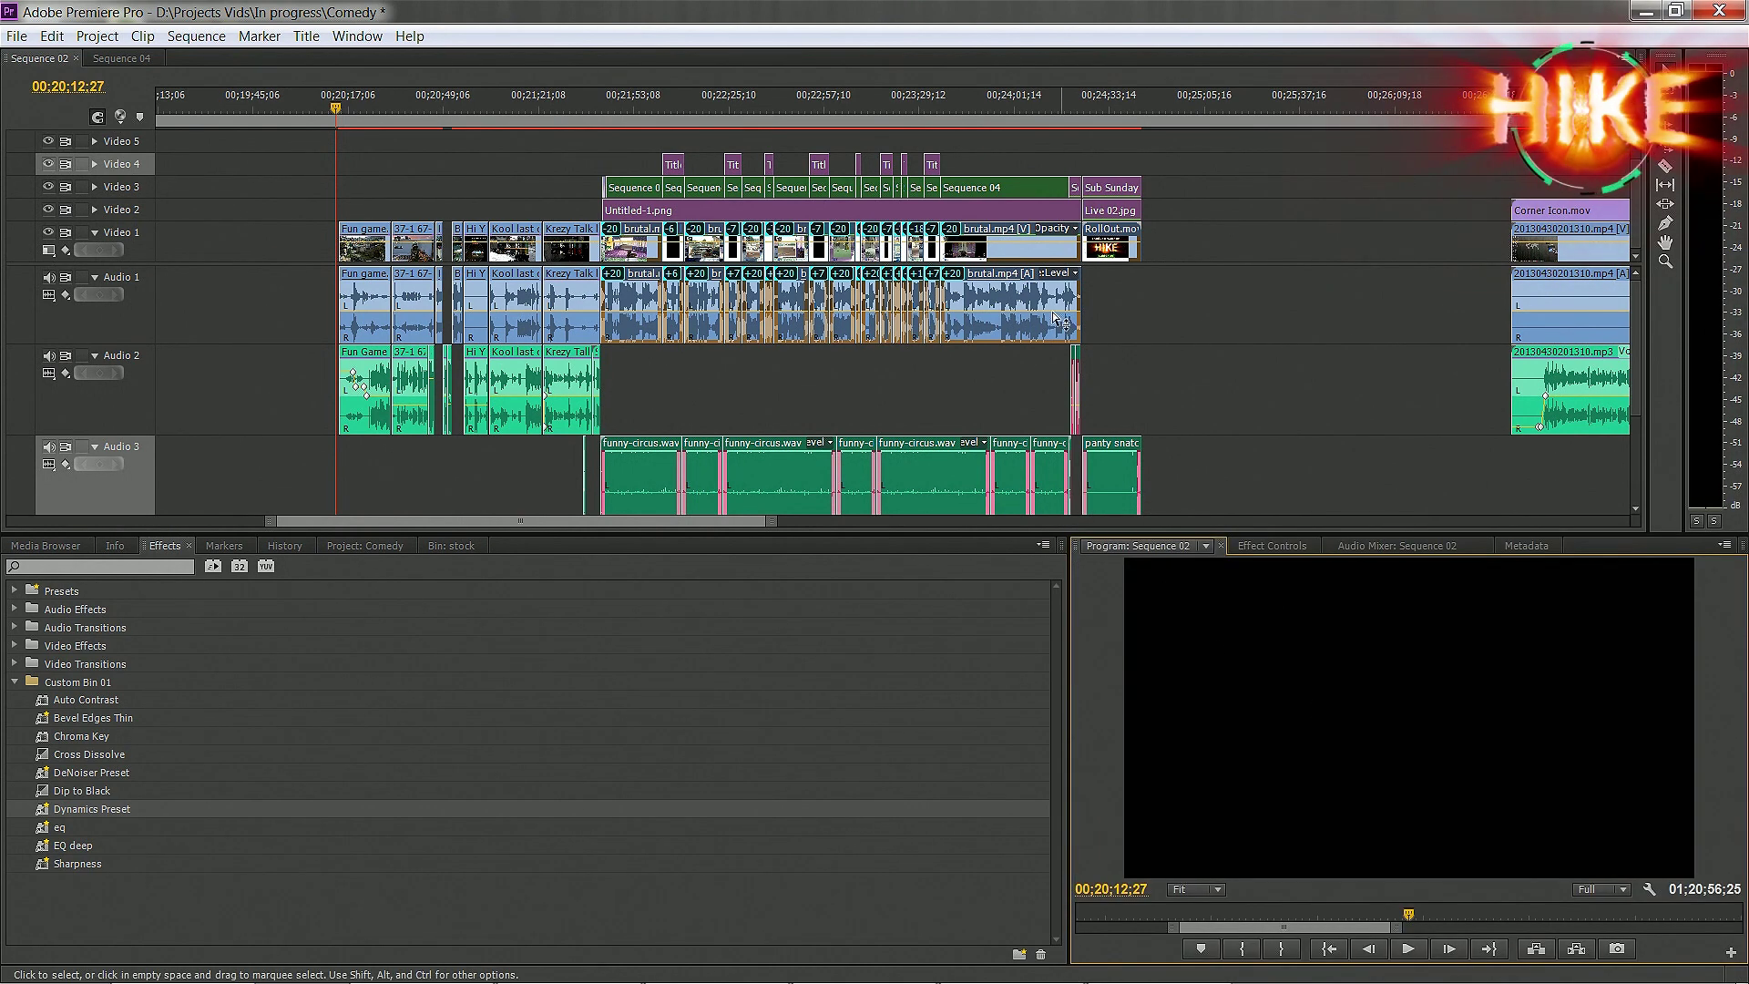
left_click(601, 140)
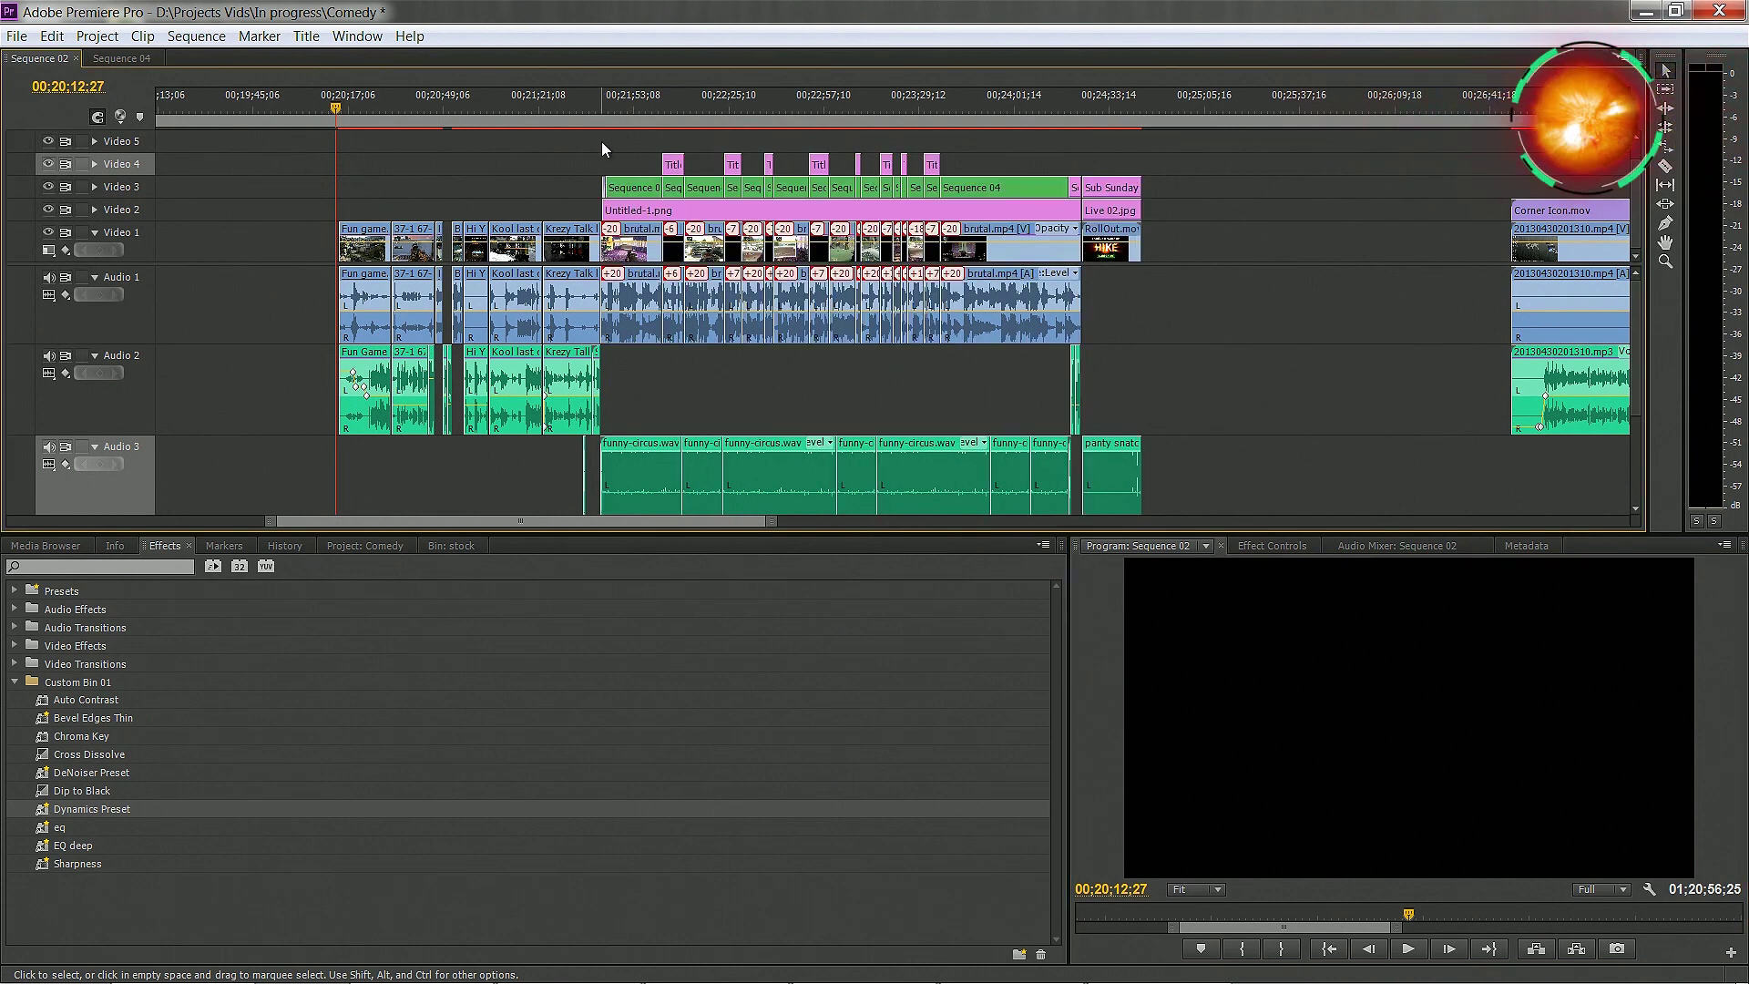
left_click(636, 107)
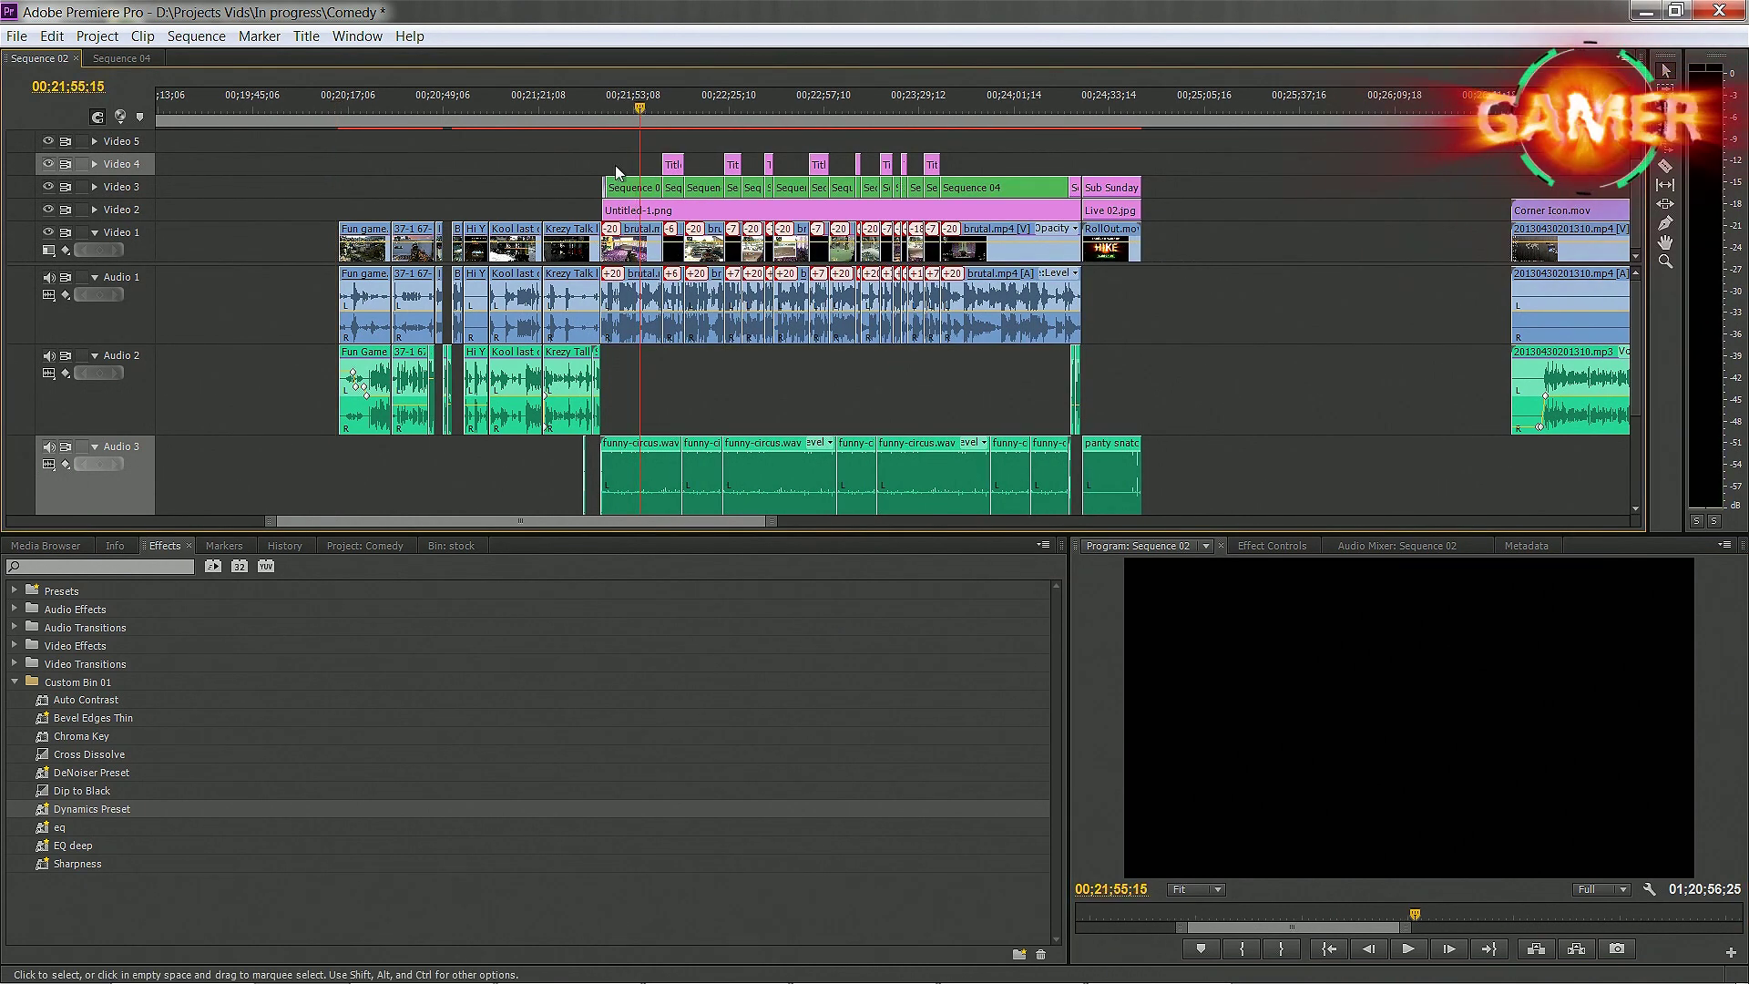
- Select clips on Video 3 and Audio 1–3 to inspect them, previewing the frame at 00;22;06;18
left_click_drag(561, 178, 670, 160)
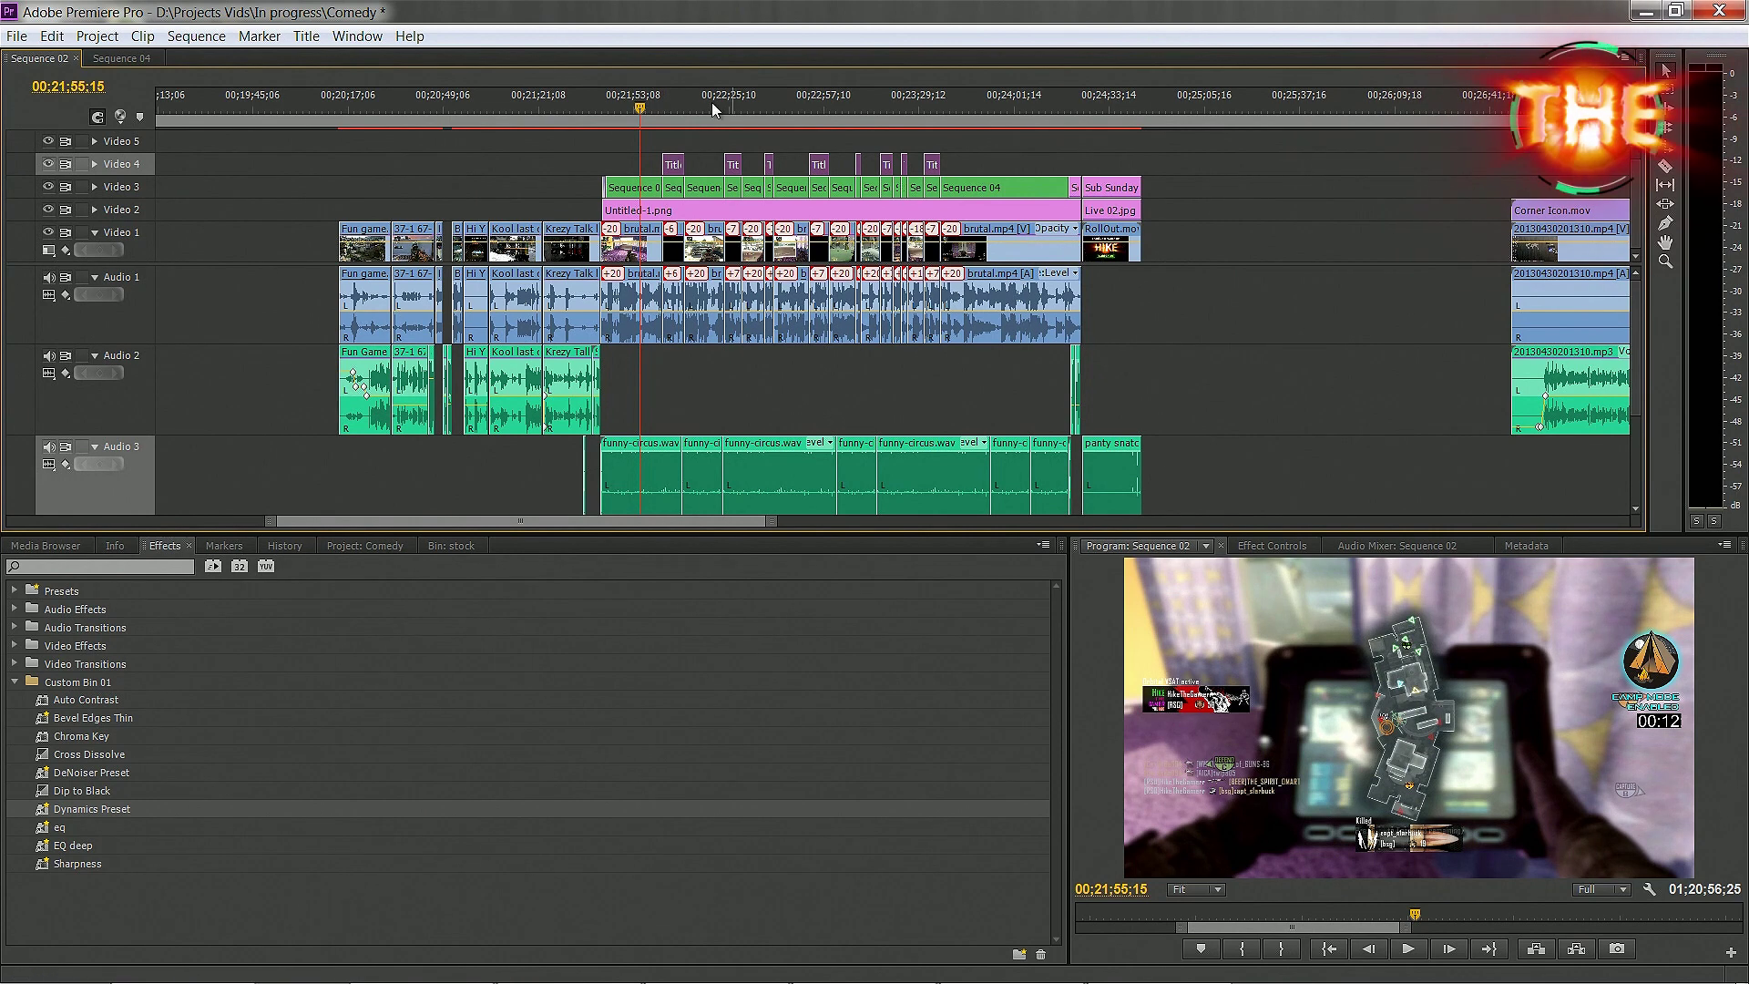
left_click(674, 101)
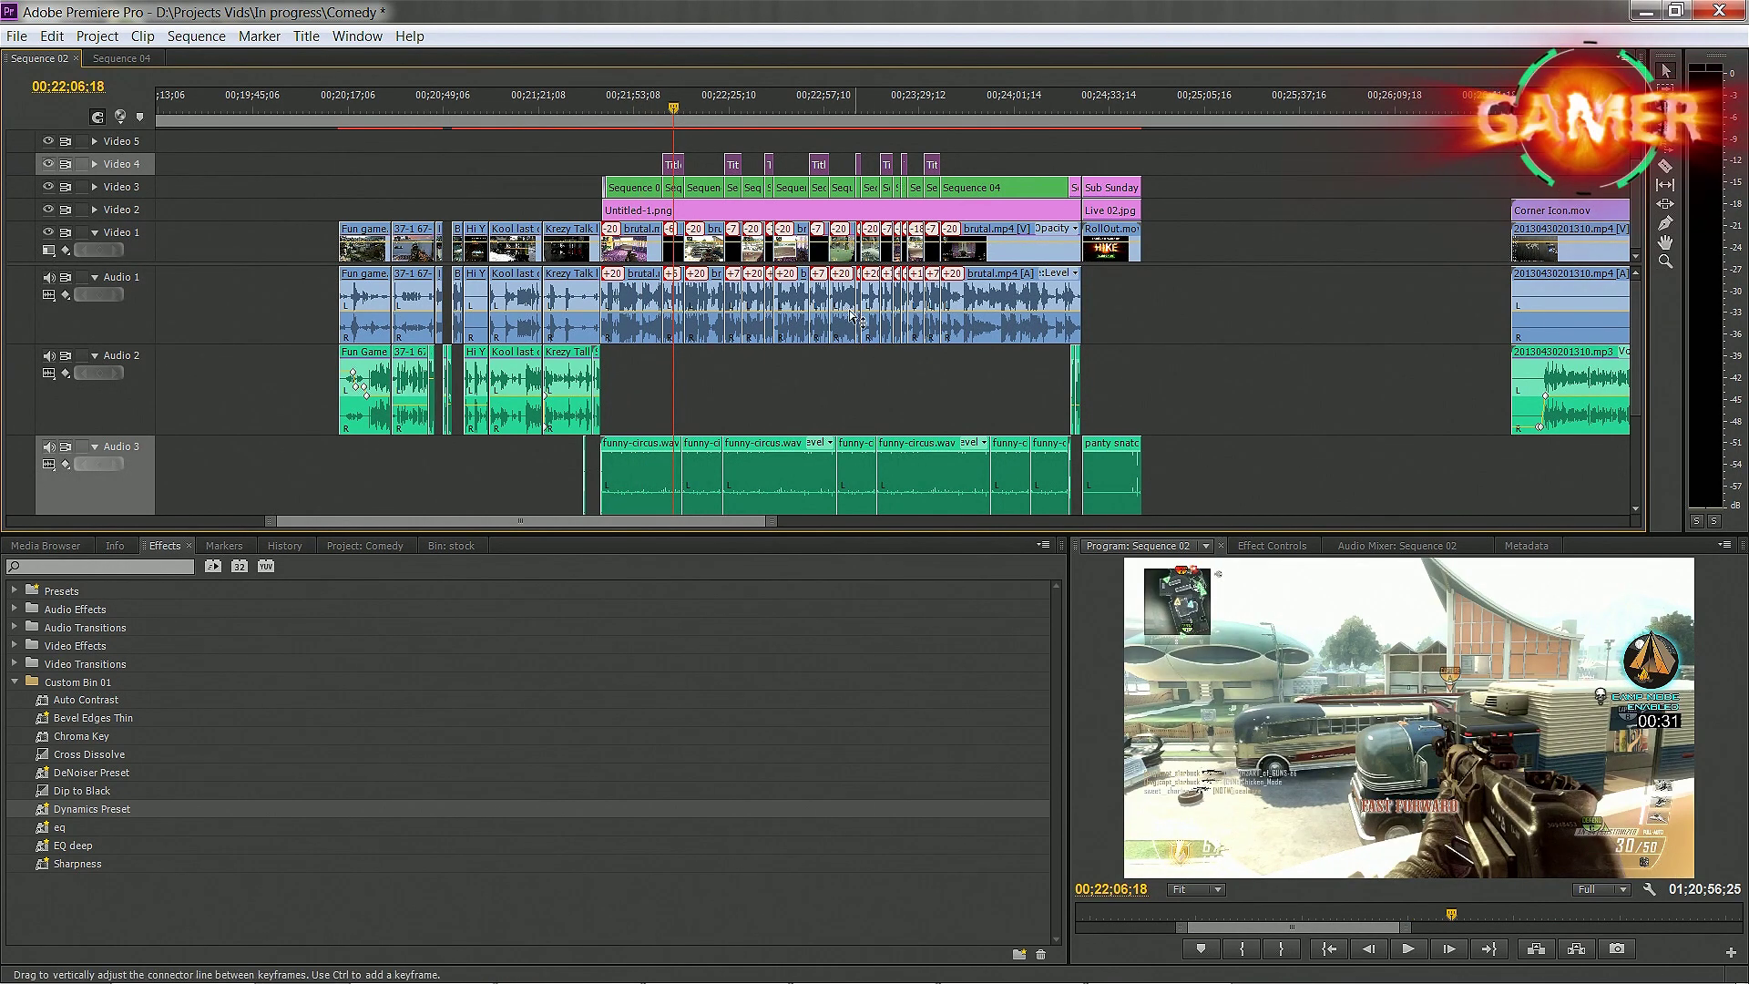
left_click_drag(1179, 286, 797, 277)
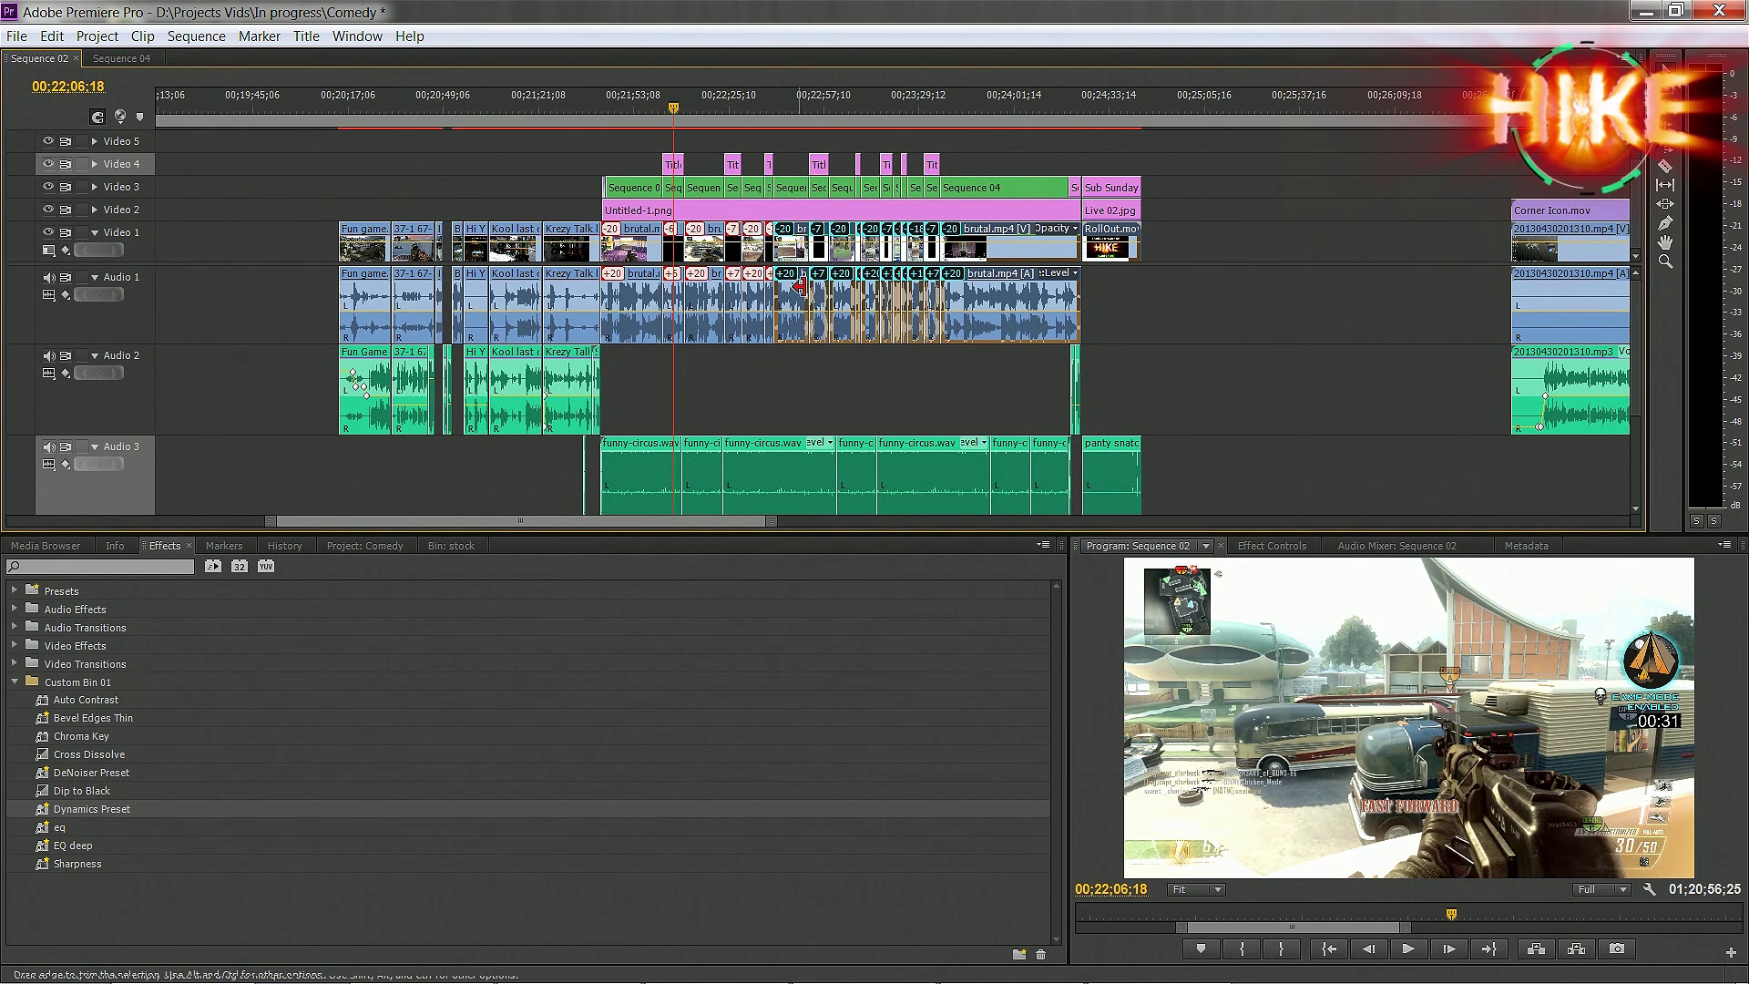
left_click(1086, 298)
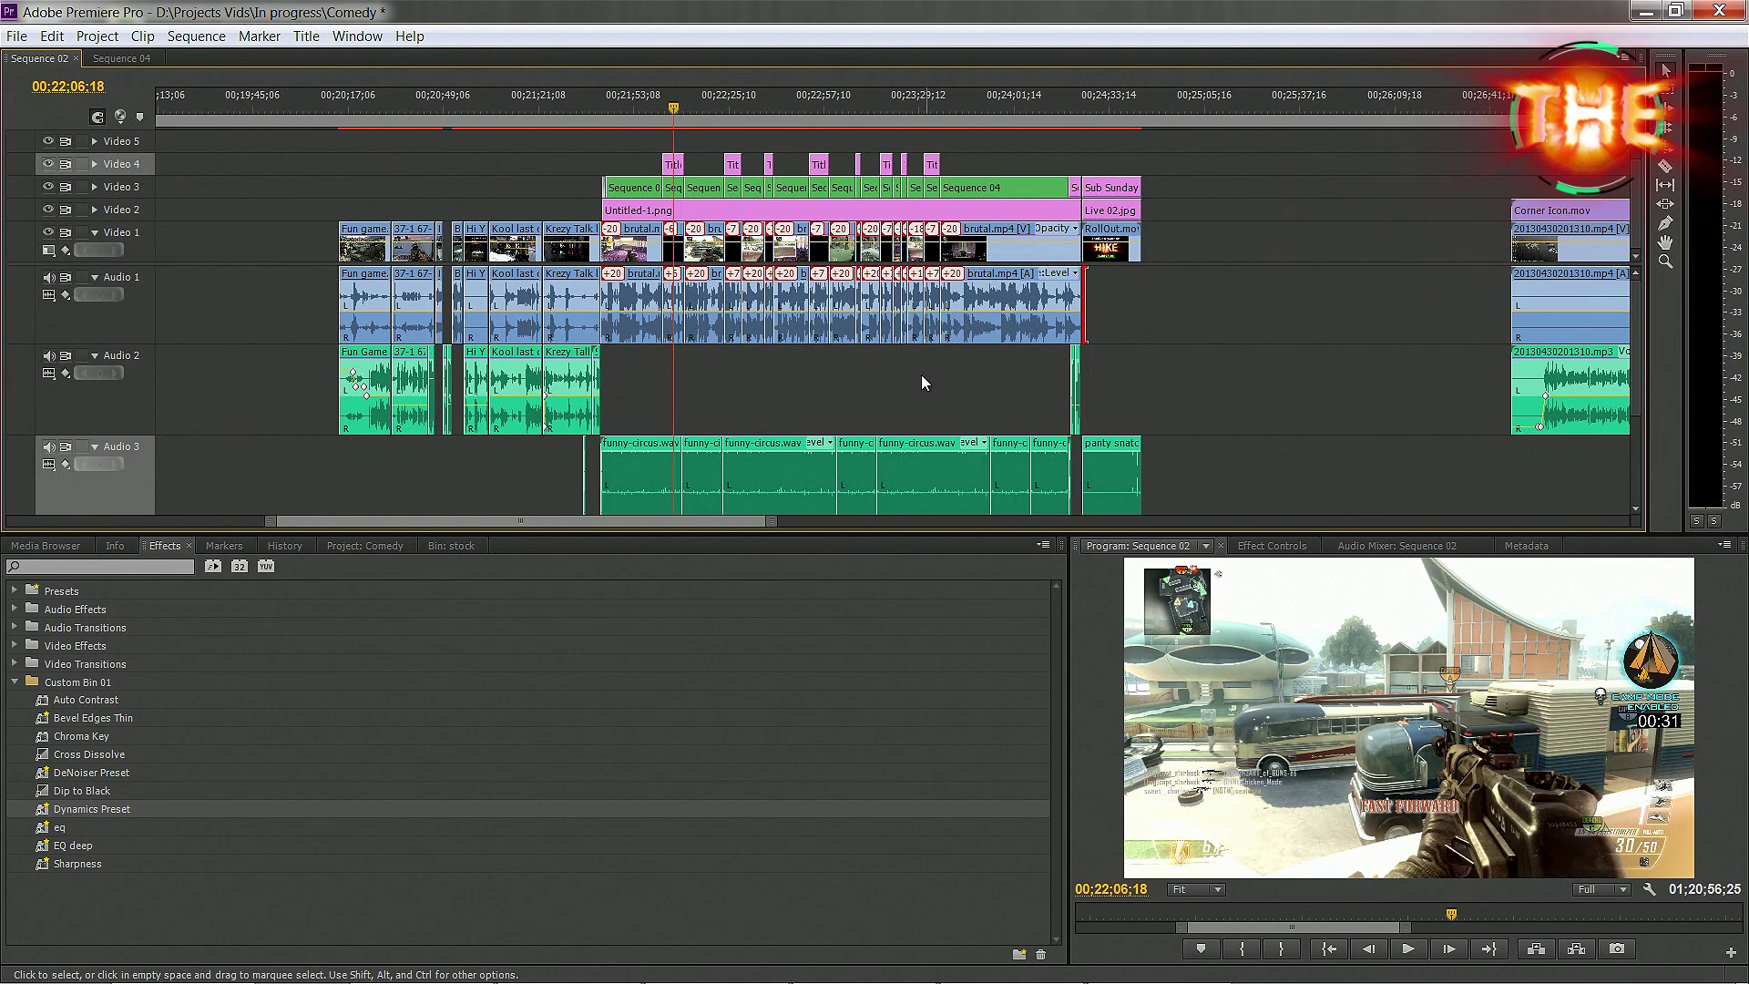
left_click_drag(1198, 472, 1266, 389)
left_click_drag(631, 380, 328, 414)
left_click_drag(295, 285, 1131, 304)
left_click(1131, 305)
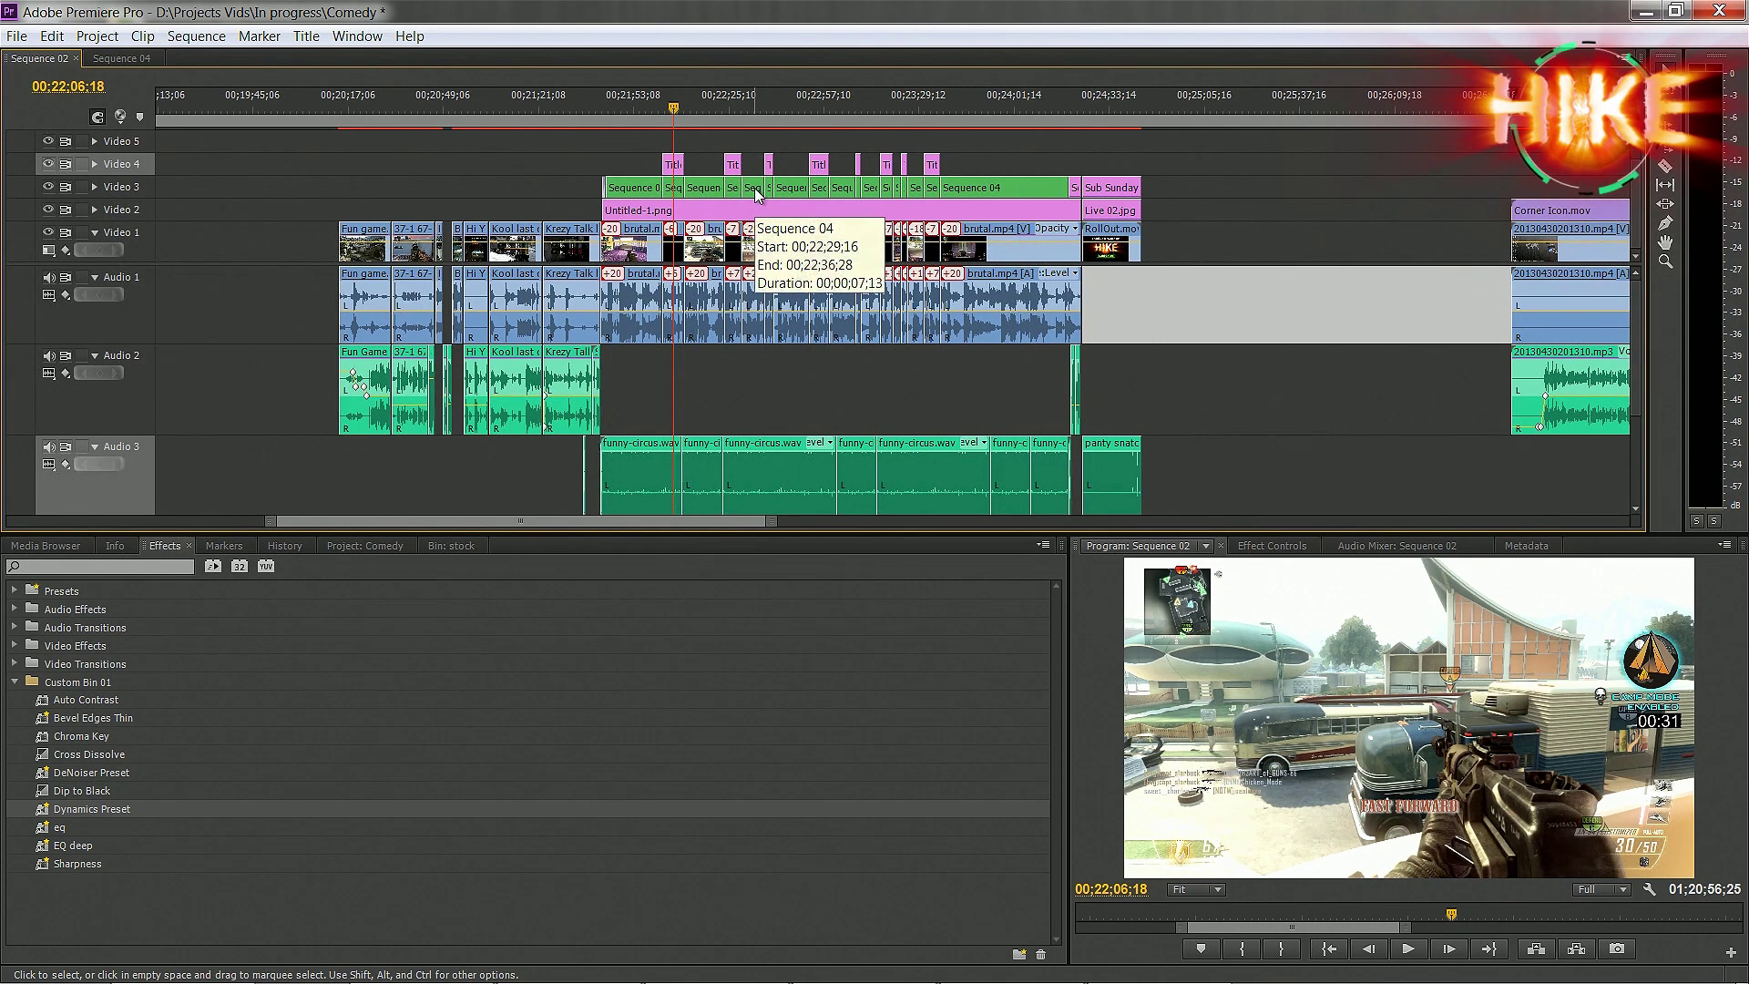
left_click_drag(310, 144, 336, 462)
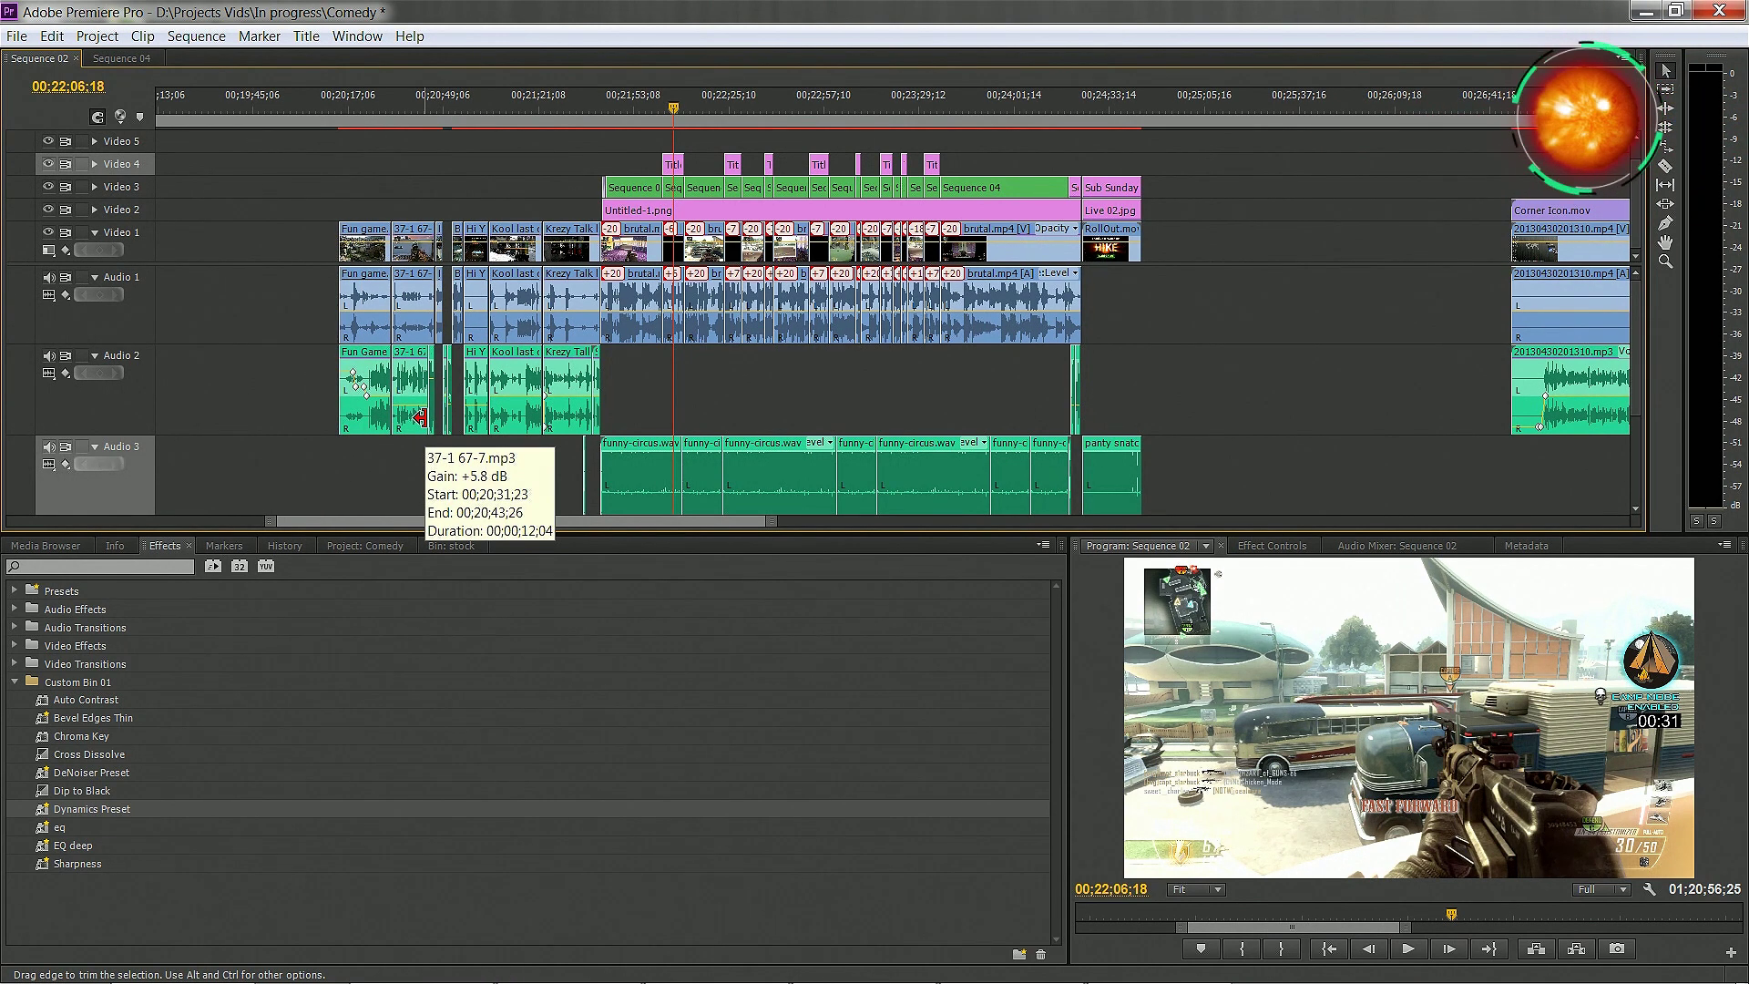
left_click_drag(320, 167, 566, 446)
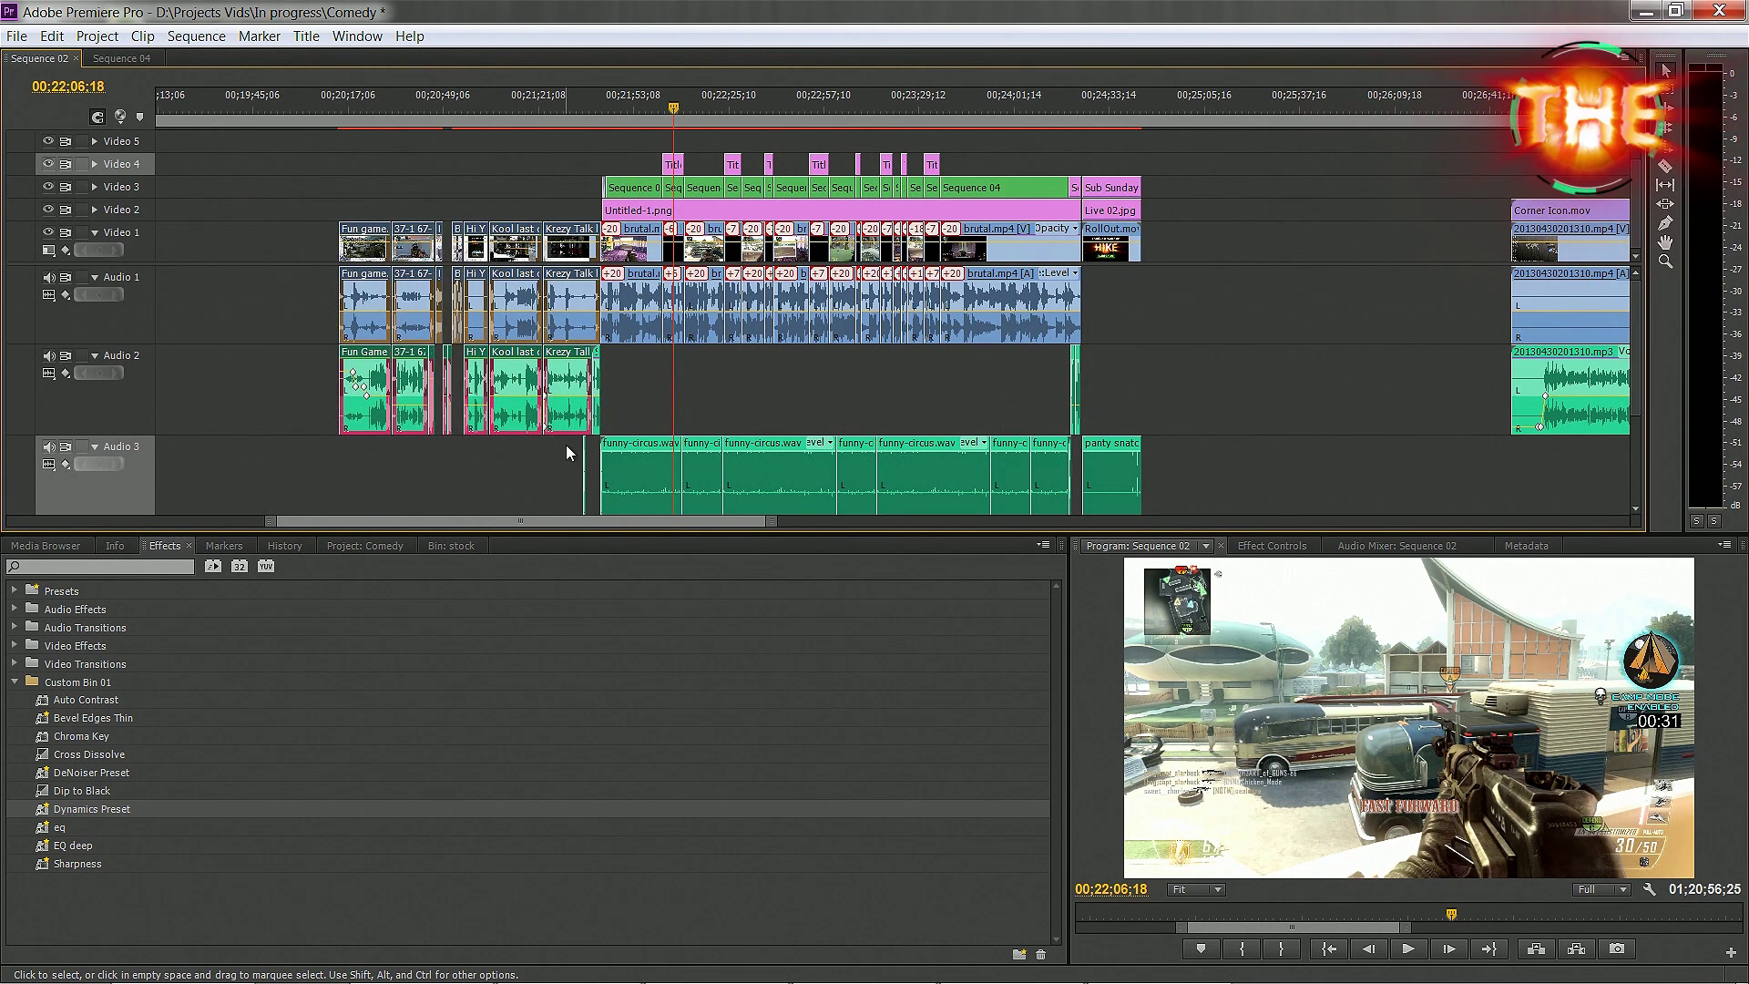
left_click(353, 193)
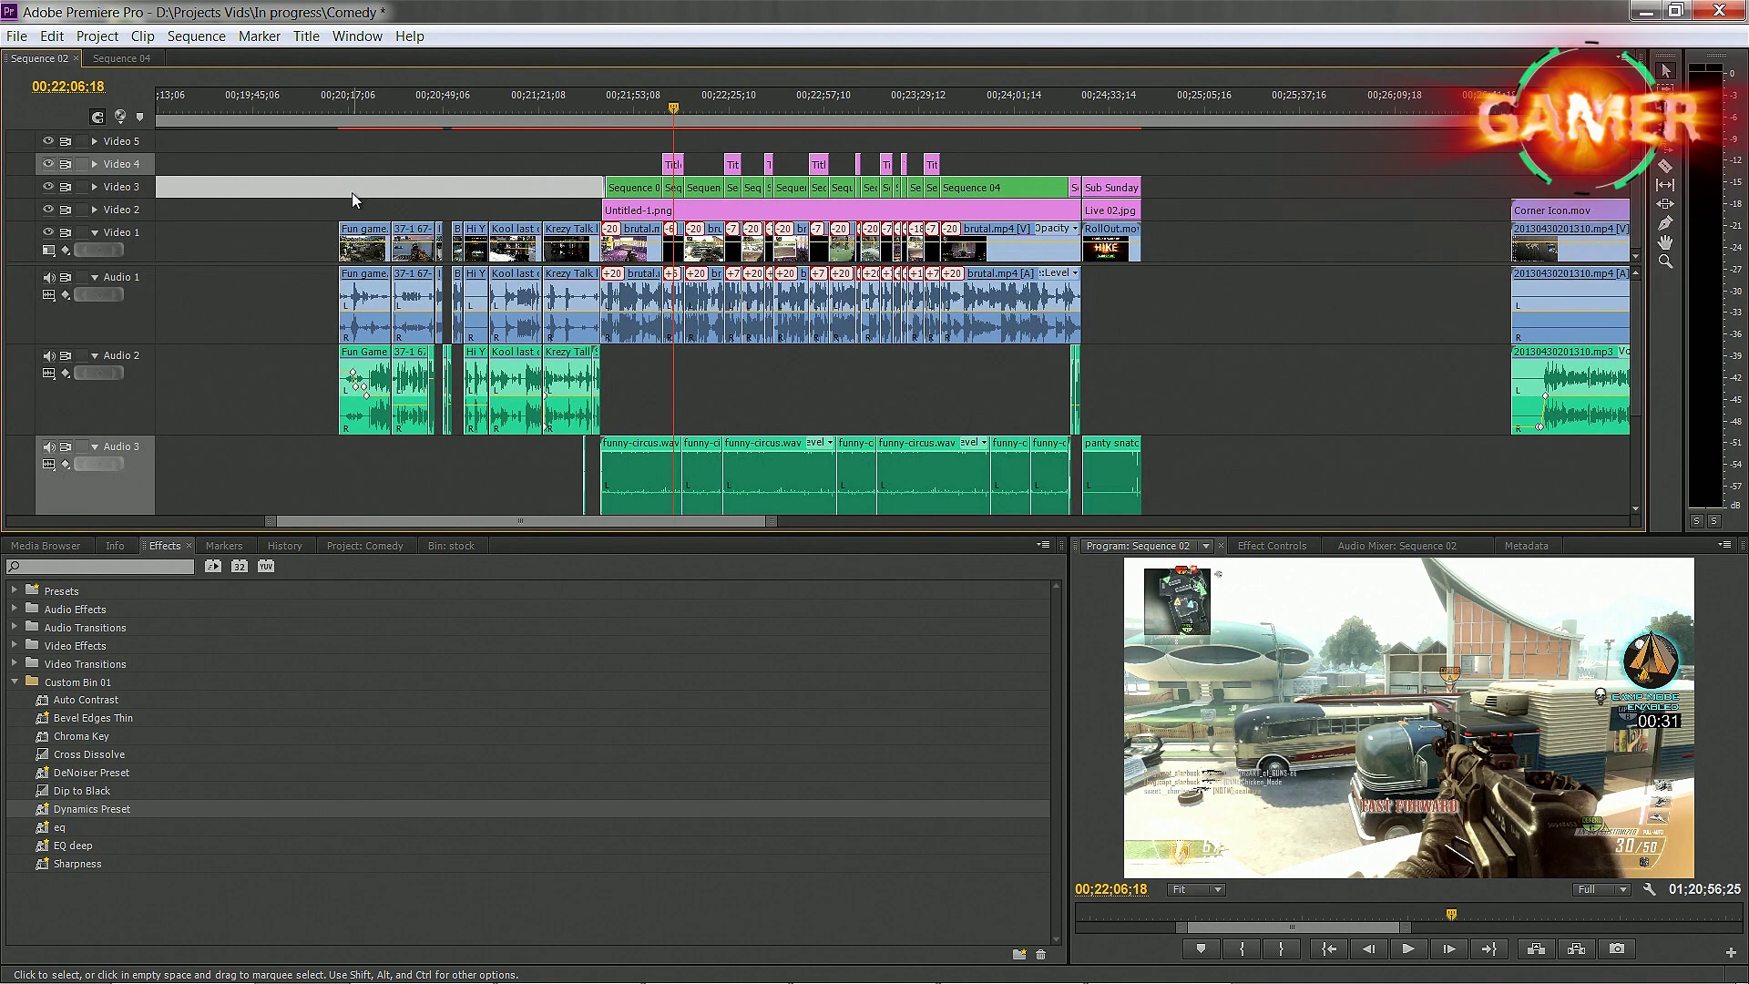
left_click(337, 200)
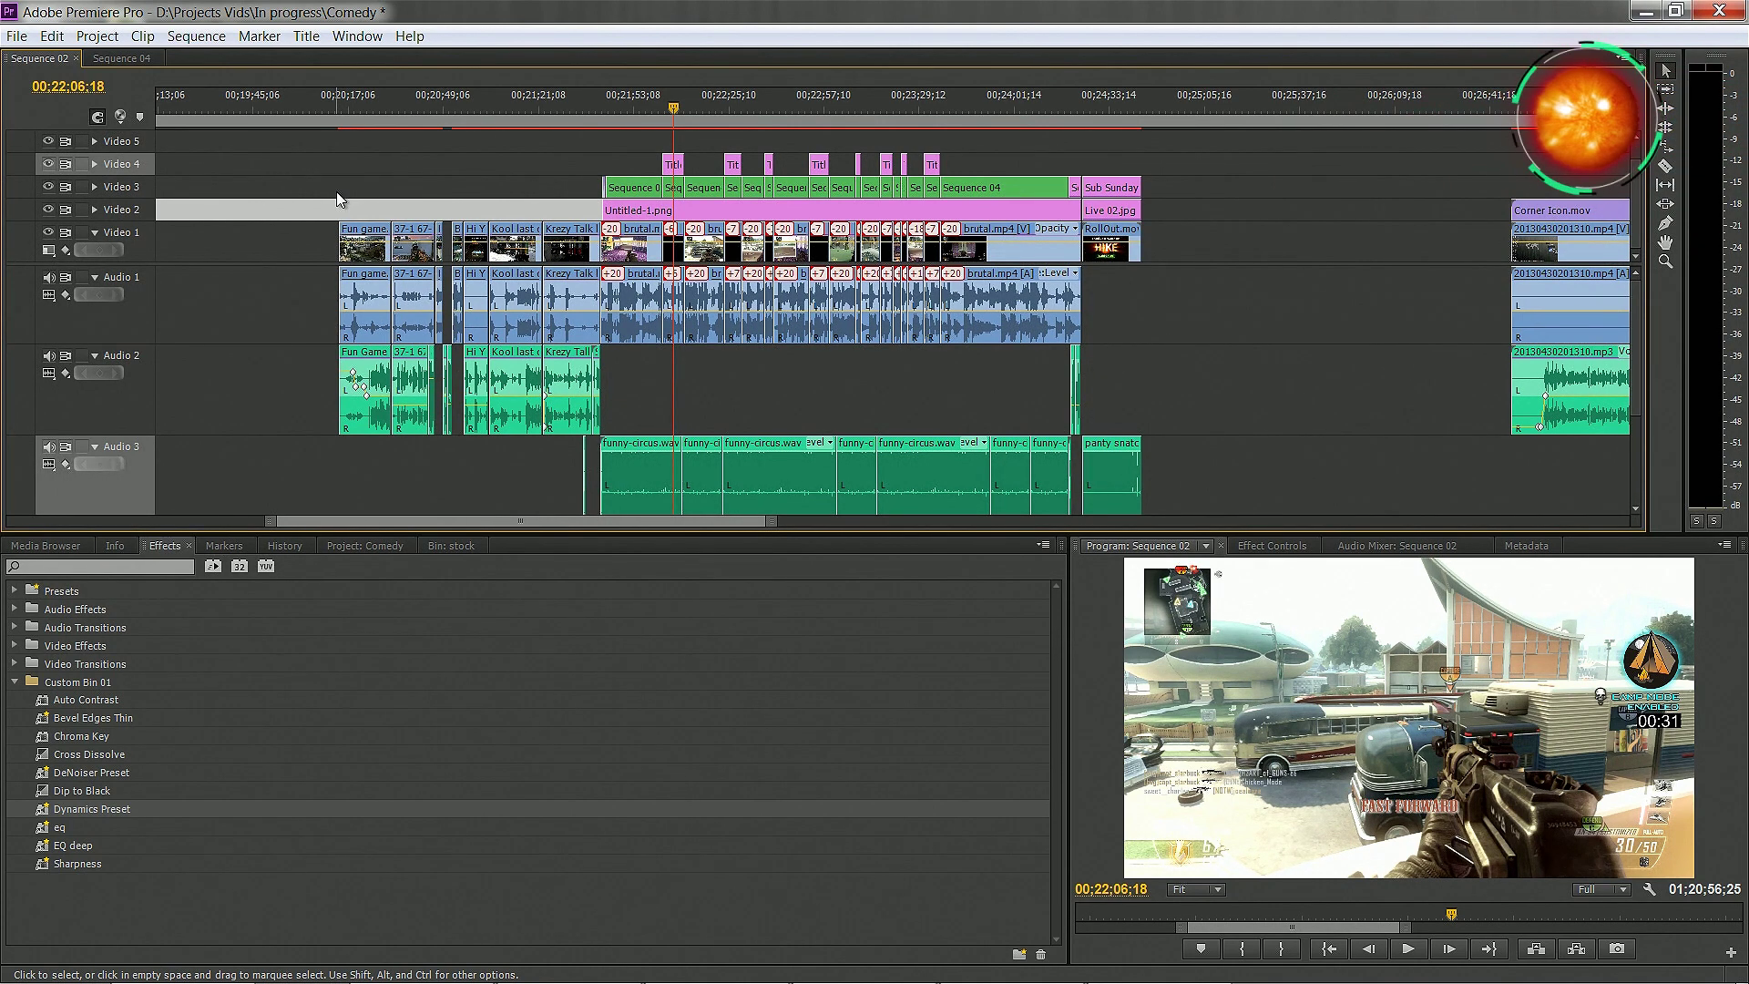
left_click_drag(337, 193, 582, 213)
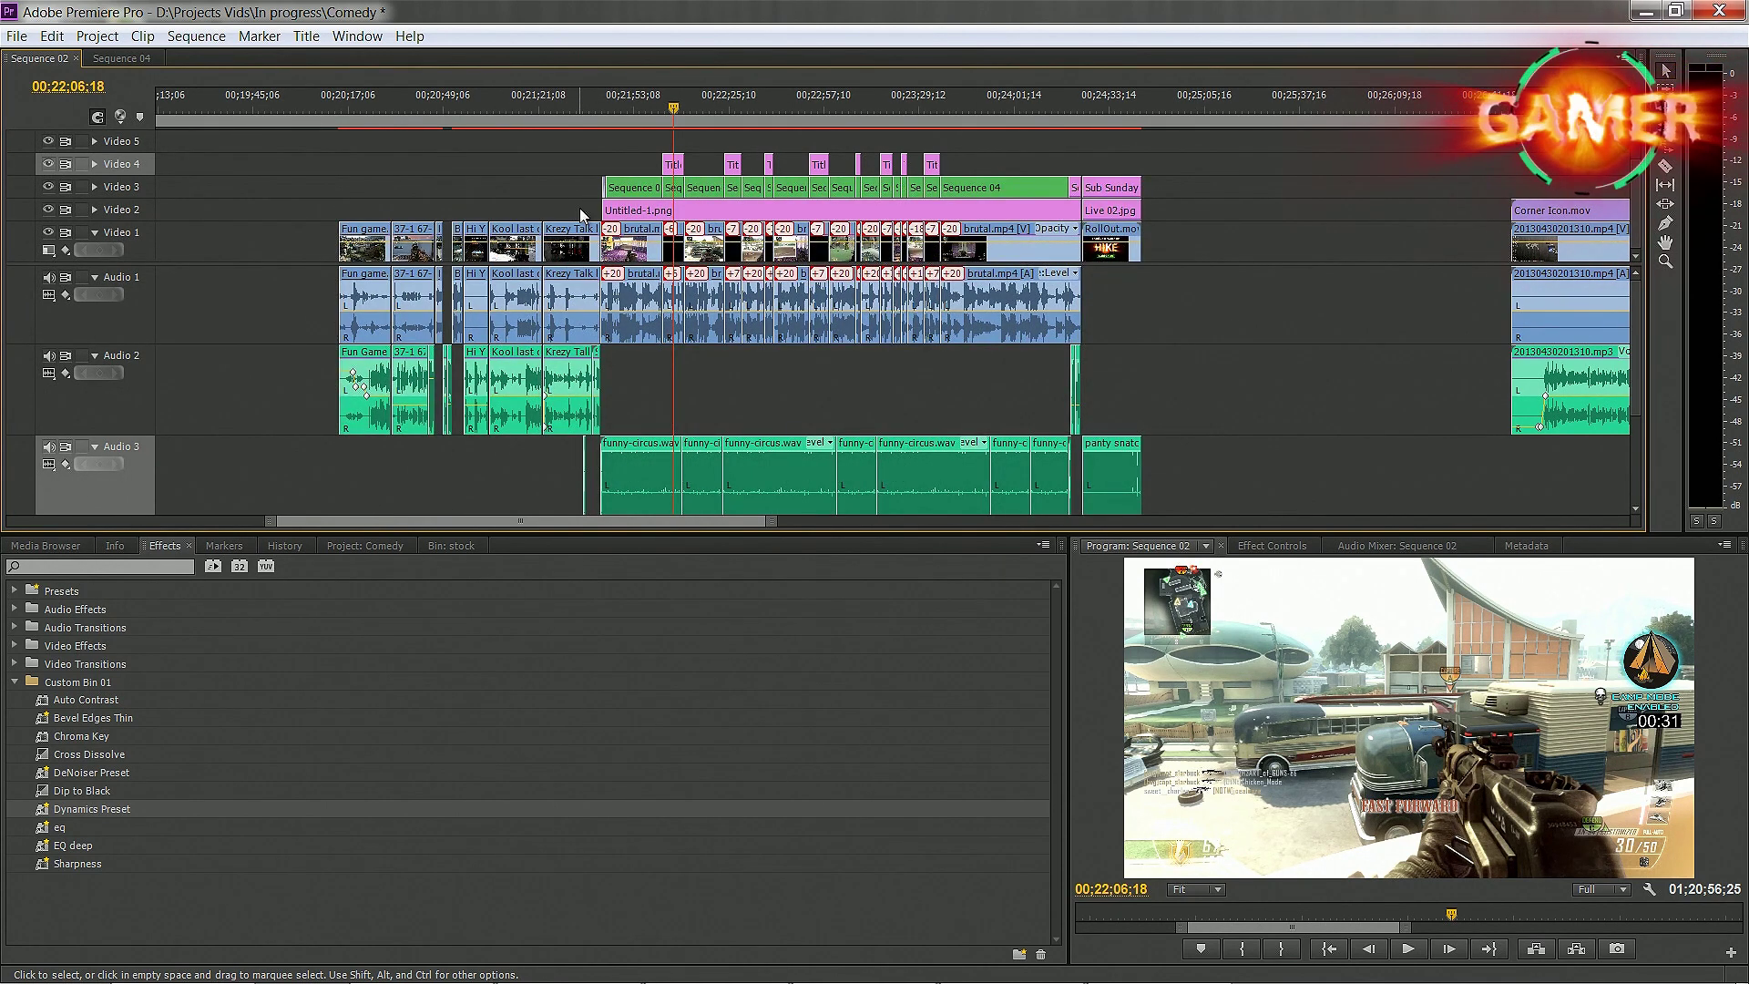